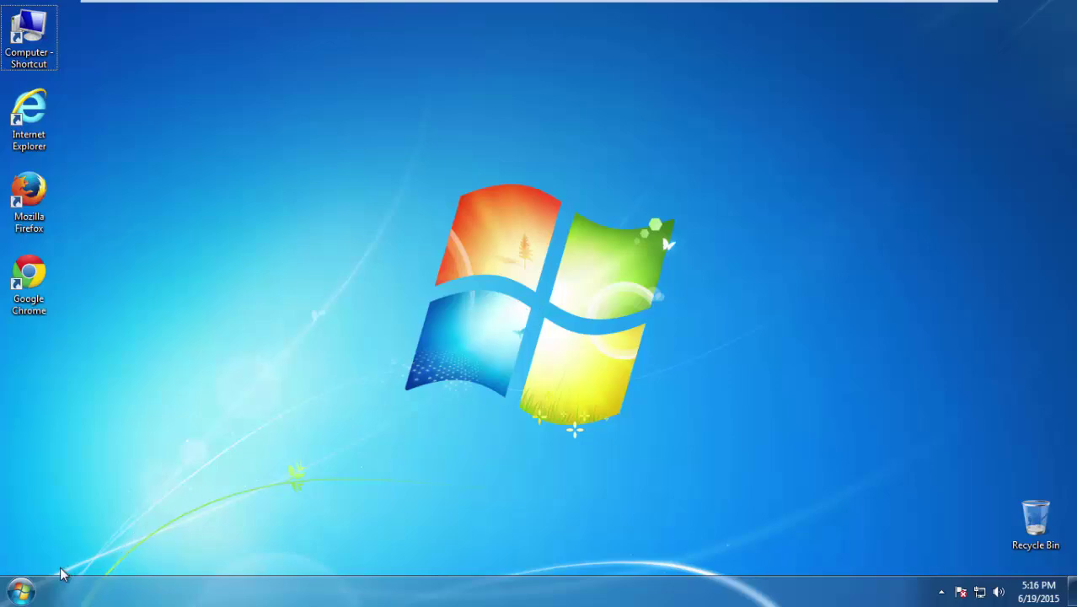
Open Control Panel's installed programs list sorted by install date, newest first.
click(22, 593)
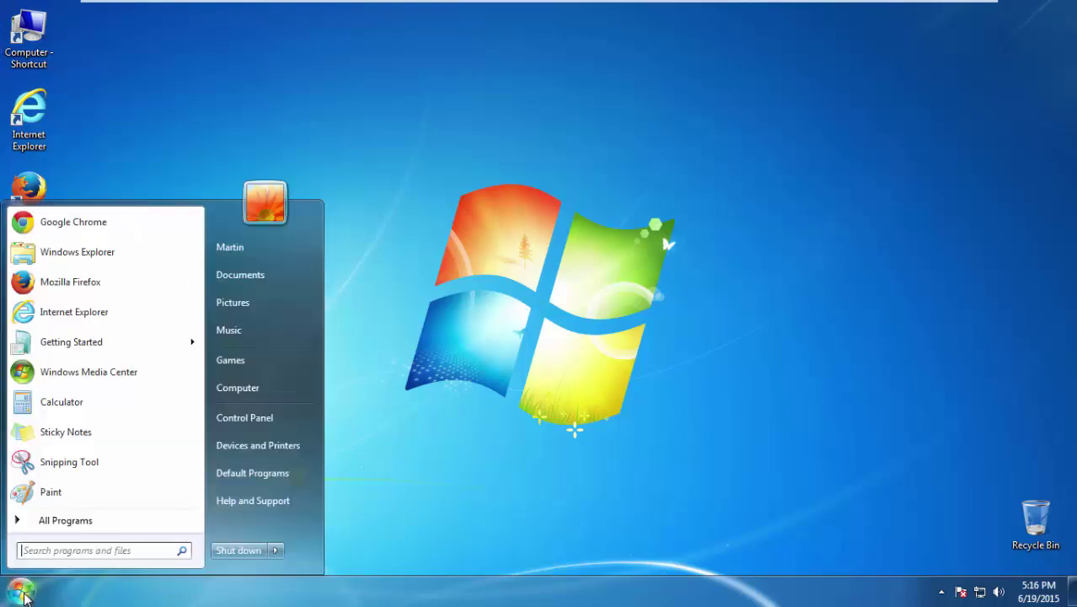
click(253, 424)
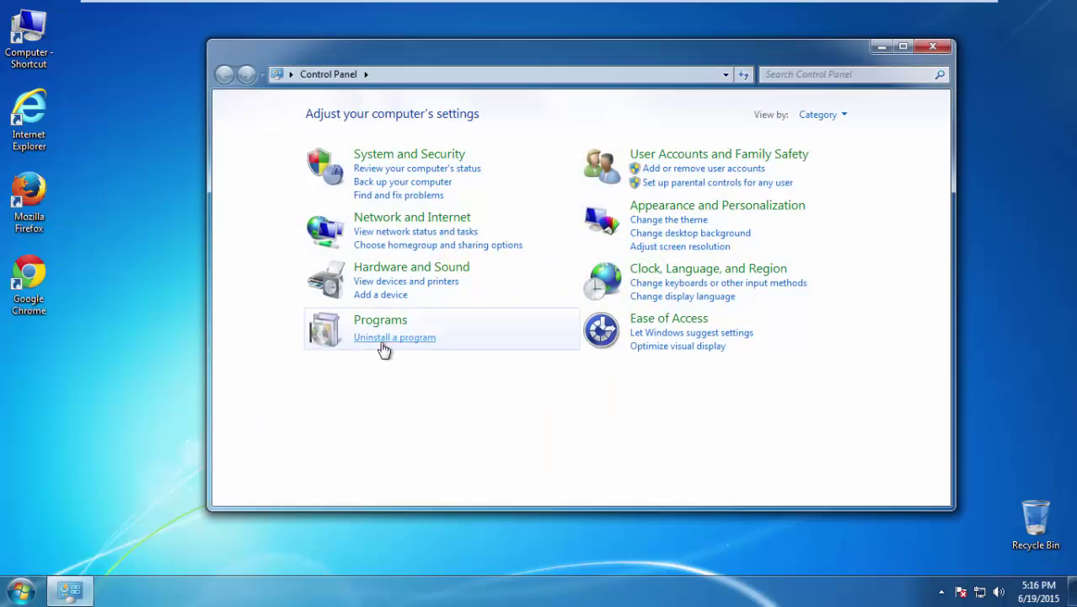
click(380, 339)
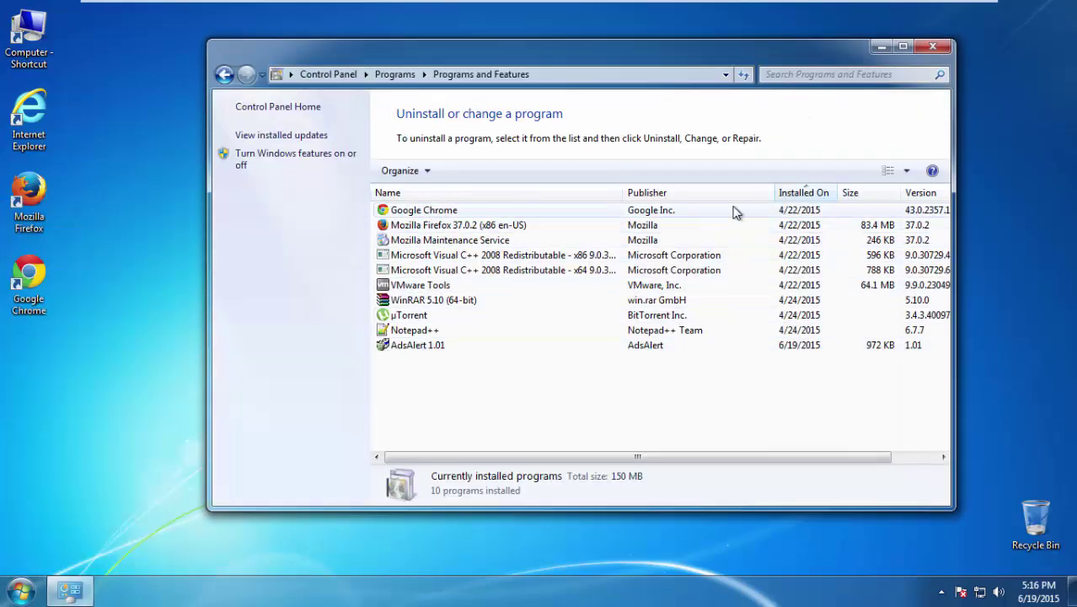
click(795, 195)
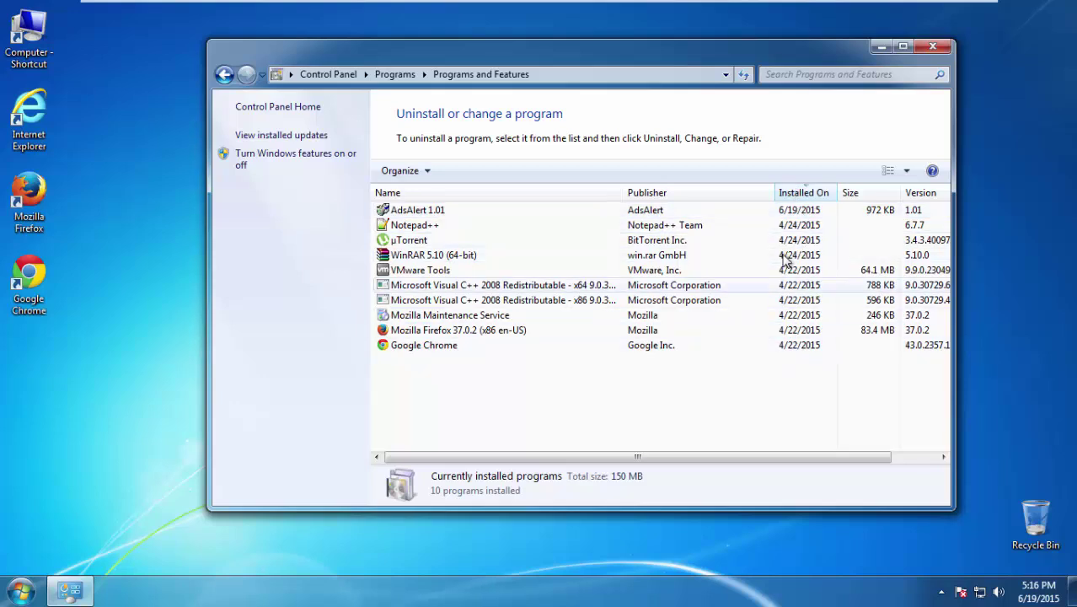
Uninstall AdsAlert 1.01 and finish its uninstaller.
click(395, 216)
right_click(411, 217)
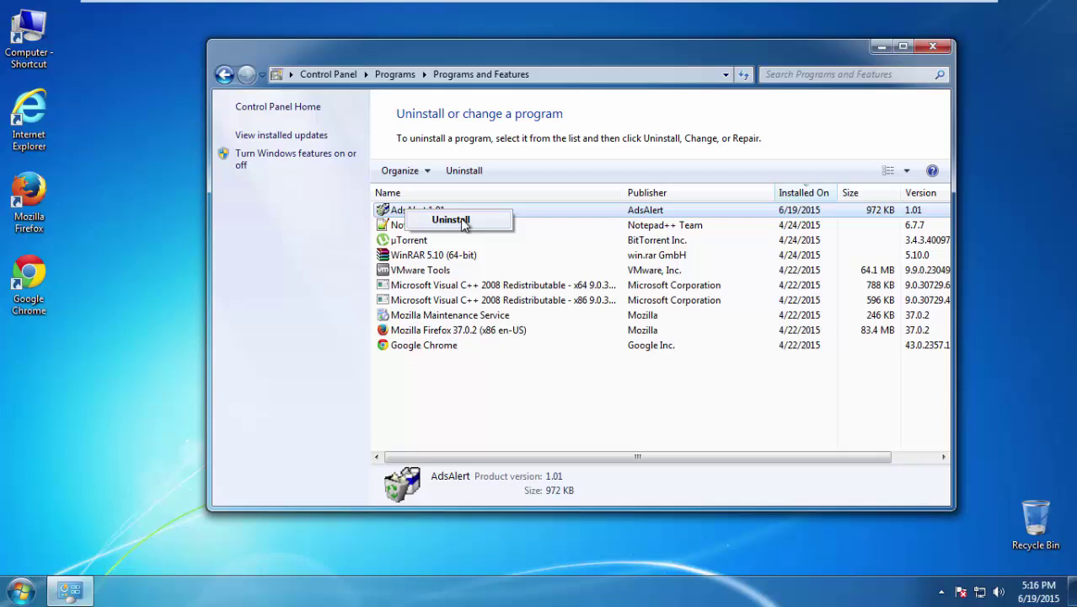
click(460, 221)
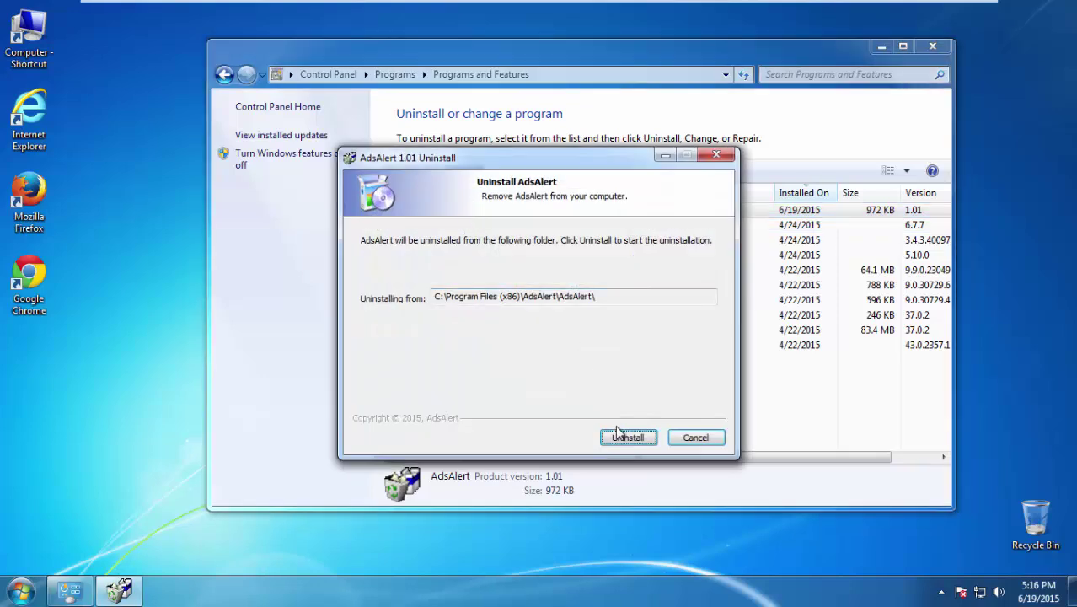
click(614, 440)
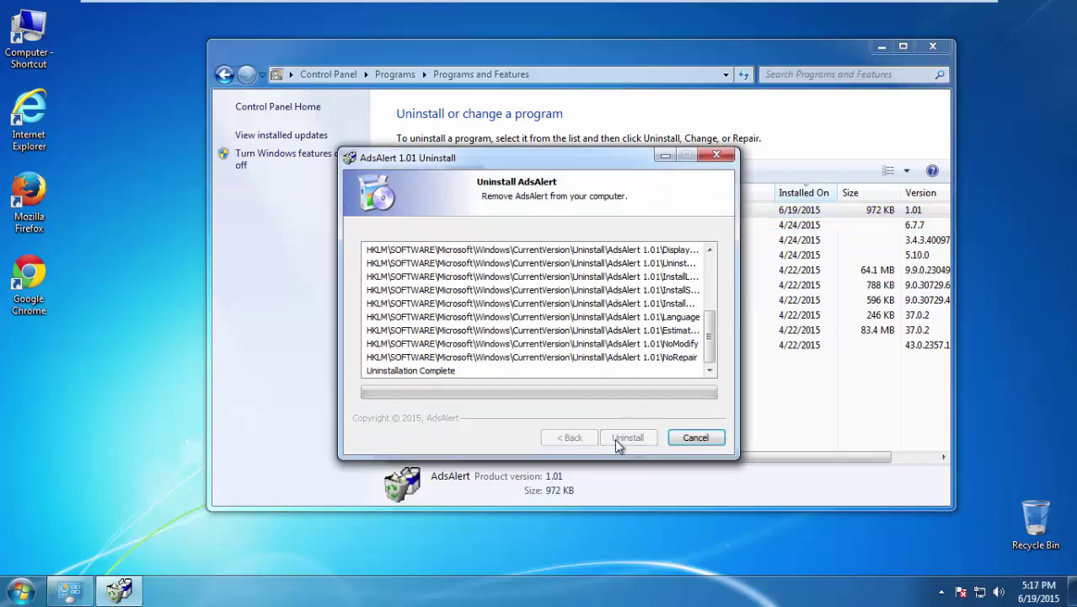
click(616, 439)
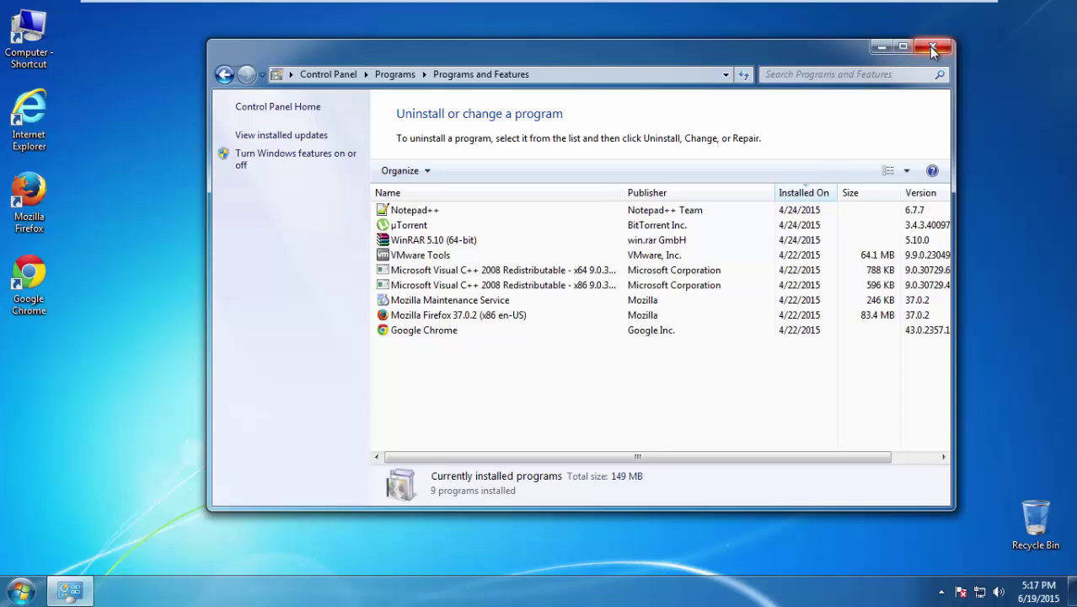
Close Programs and Features and restart Windows into Safe Mode from the boot options menu.
click(930, 48)
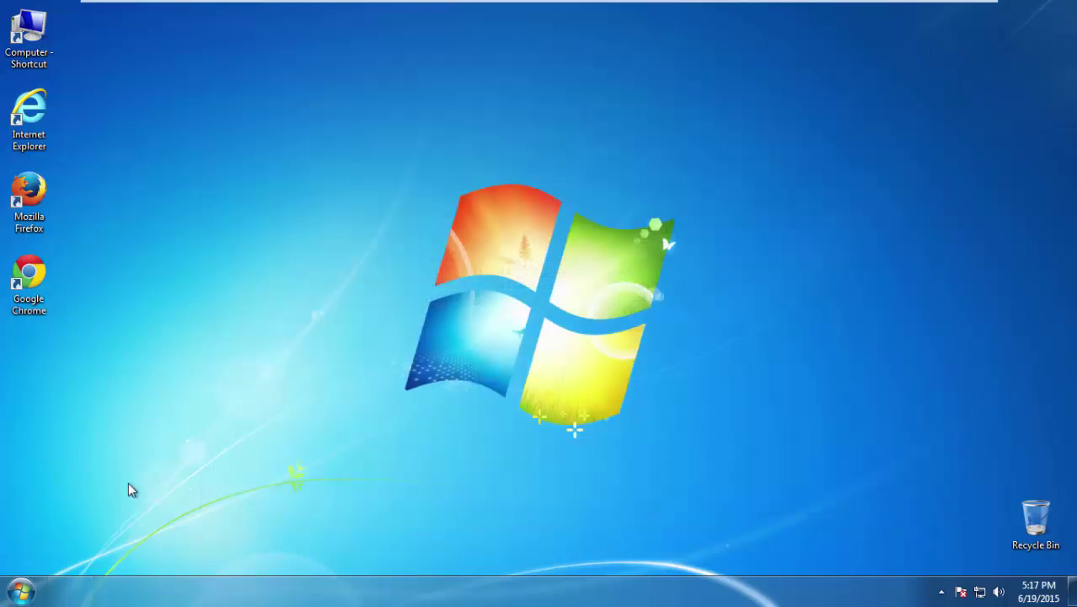
click(22, 593)
click(274, 550)
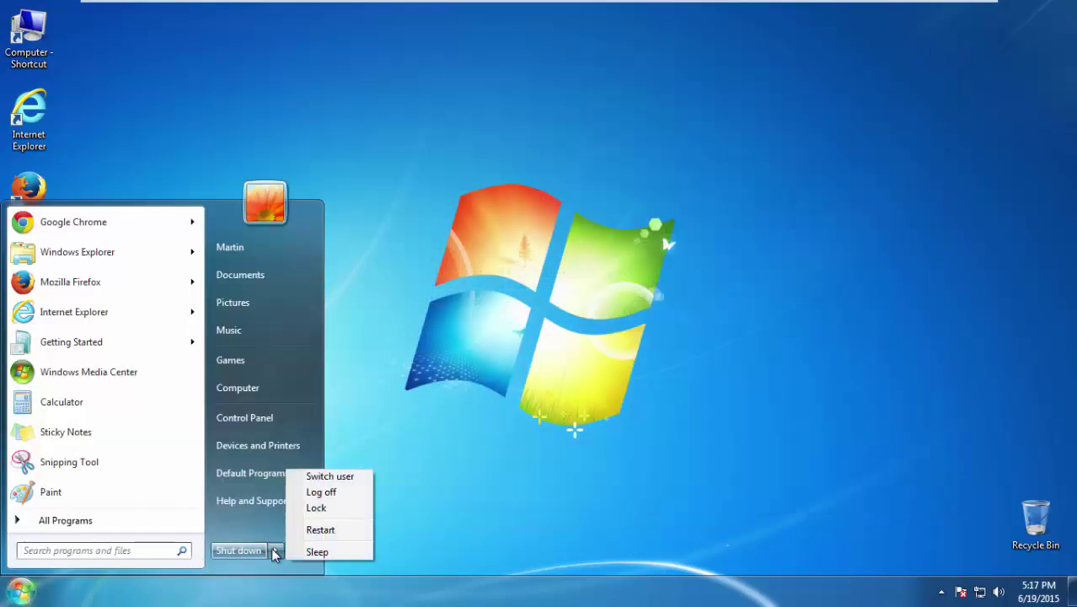
click(325, 531)
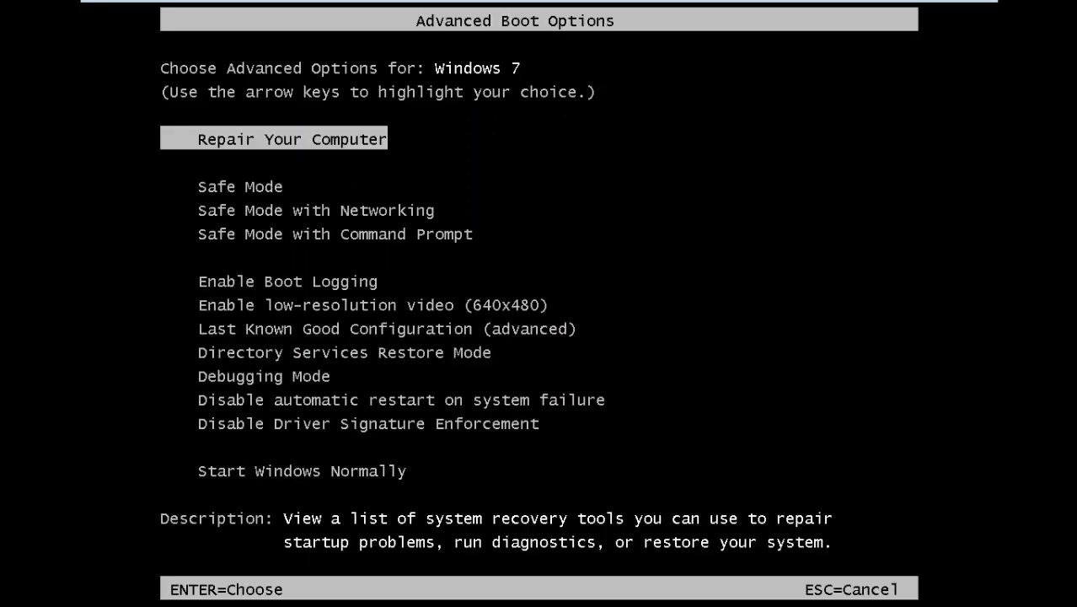
key(Down)
key(Return)
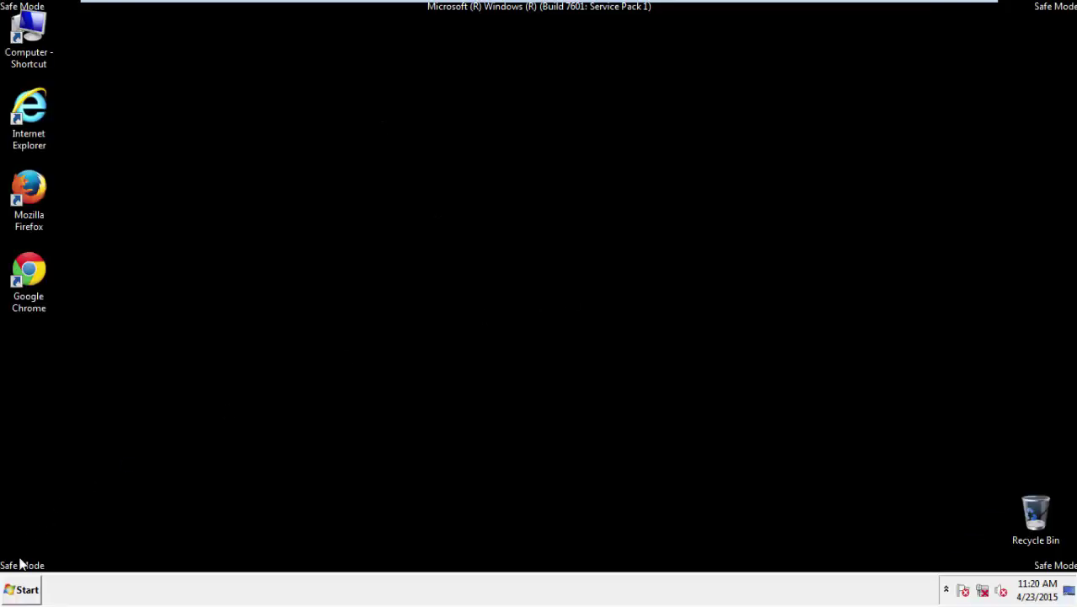
Launch regedit from the Start menu search and expand HKEY_CURRENT_USER.
click(19, 591)
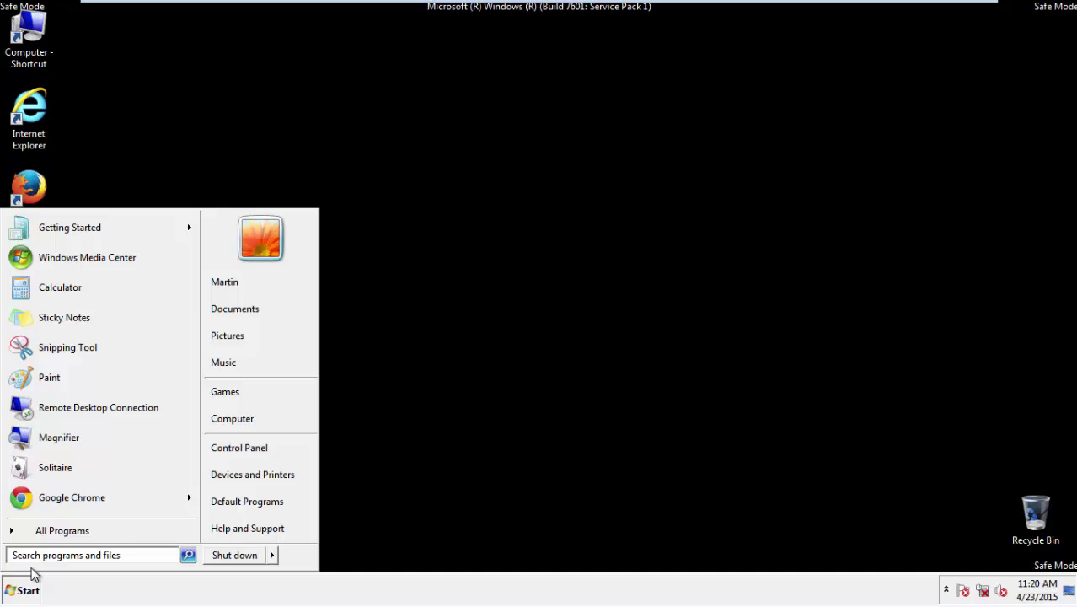
text(r)
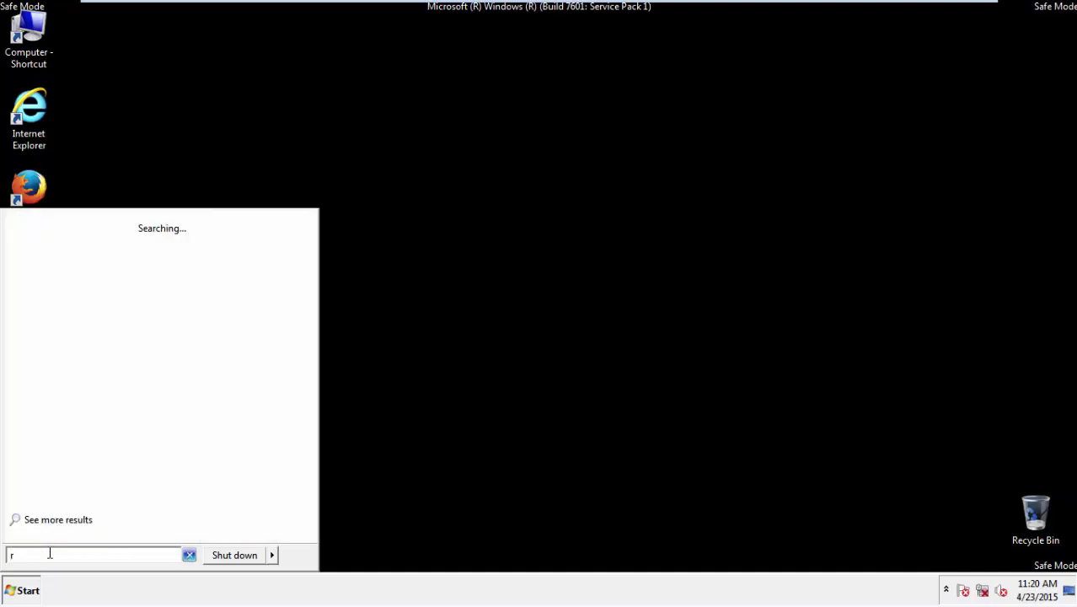
text(egedit)
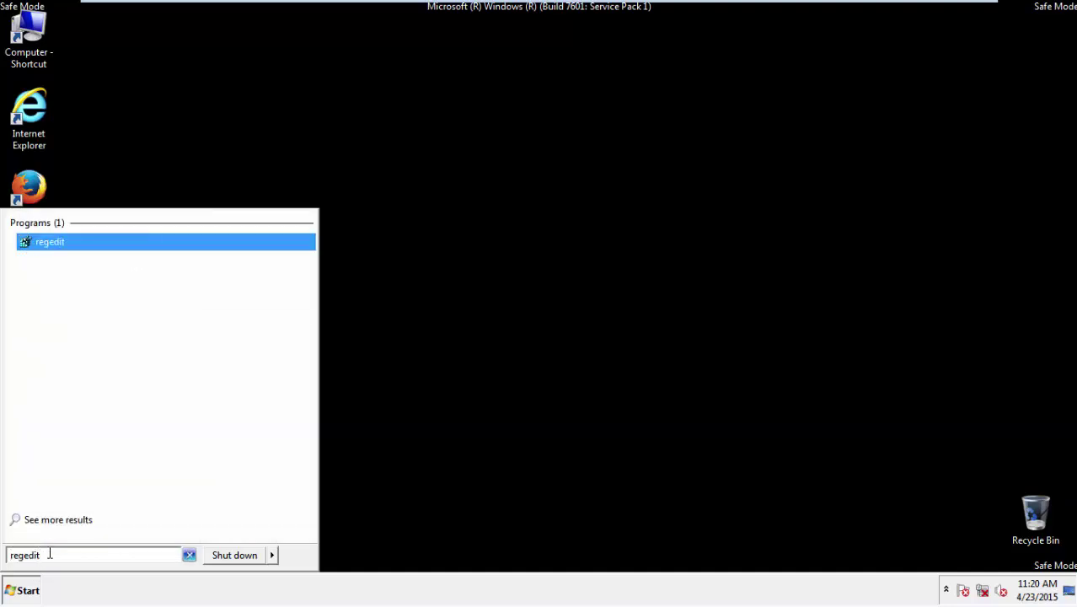
key(Return)
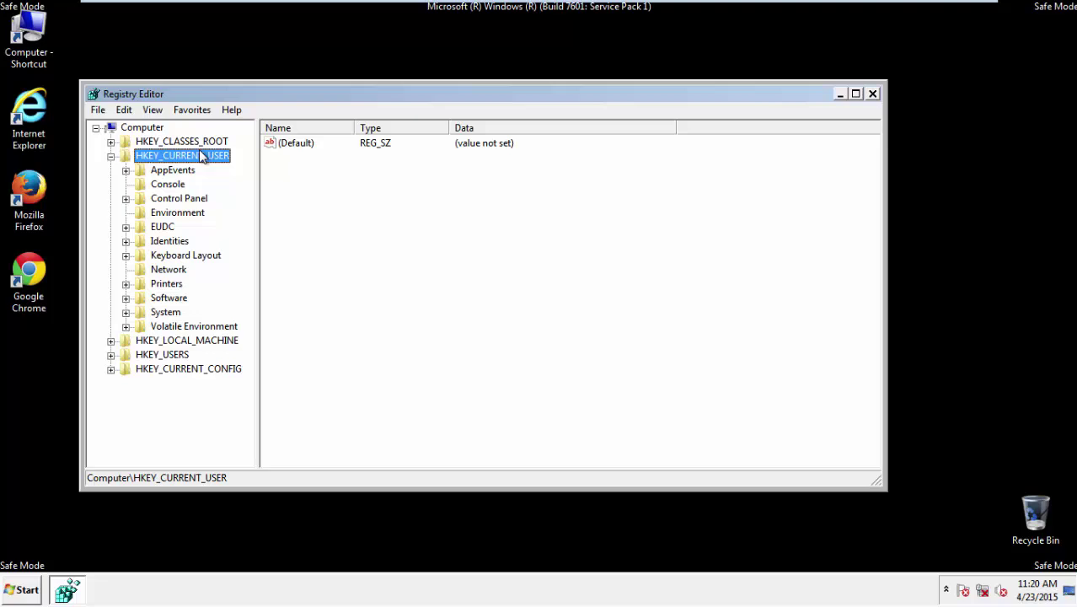
click(110, 156)
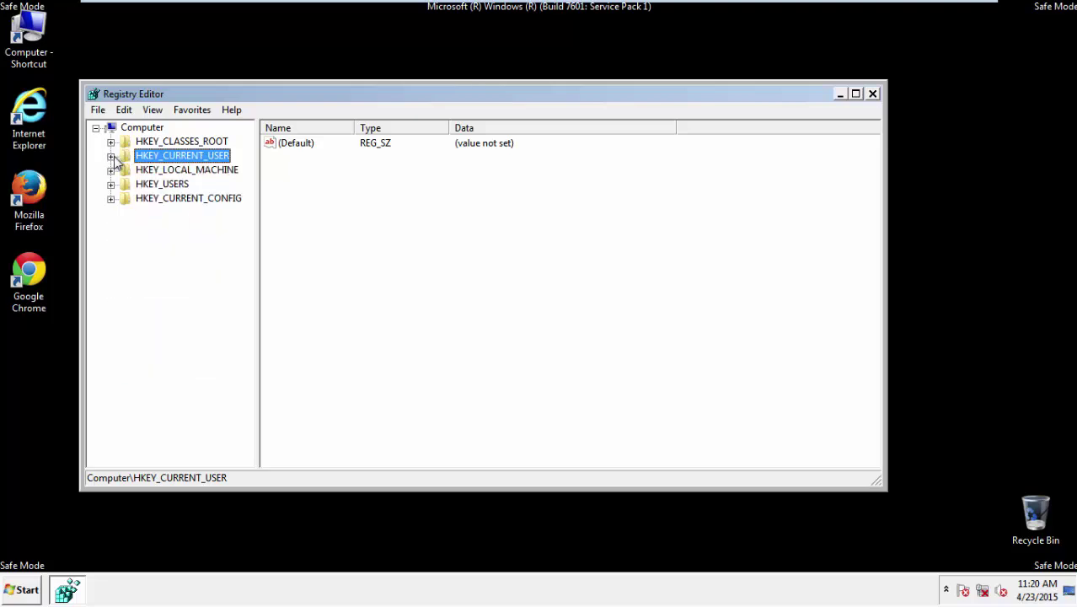
double_click(177, 160)
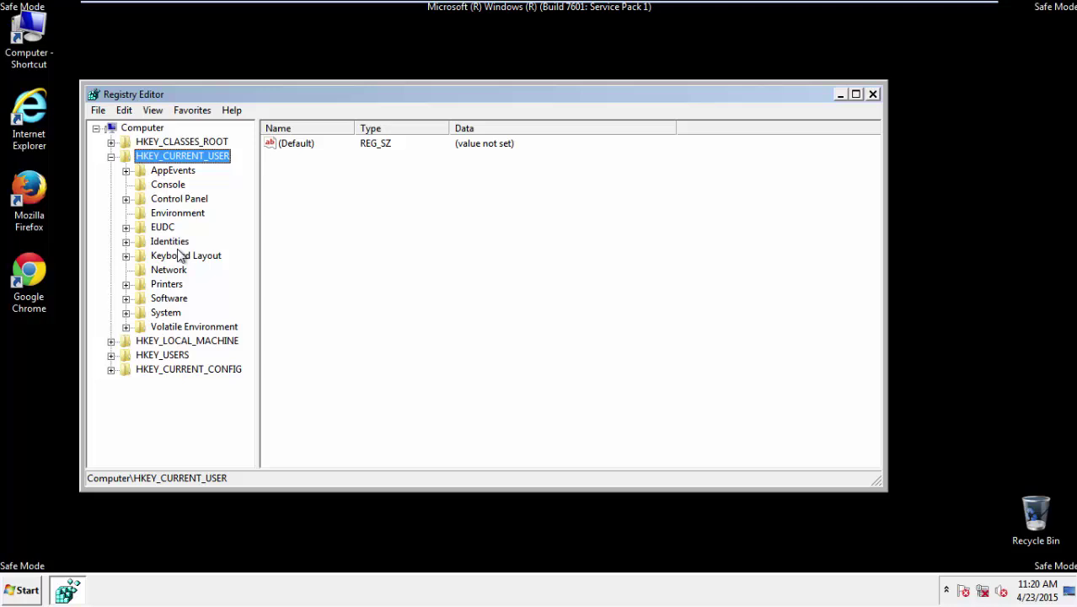
Navigate to HKEY_CURRENT_USER\Software\Microsoft\Internet Explorer\Main to list its values.
double_click(170, 300)
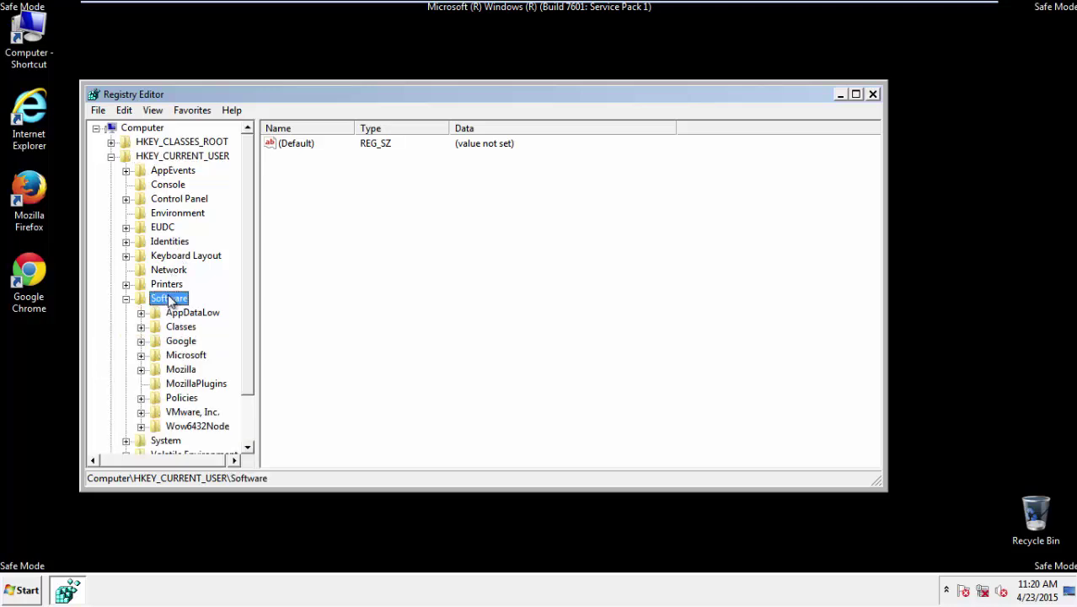
double_click(181, 356)
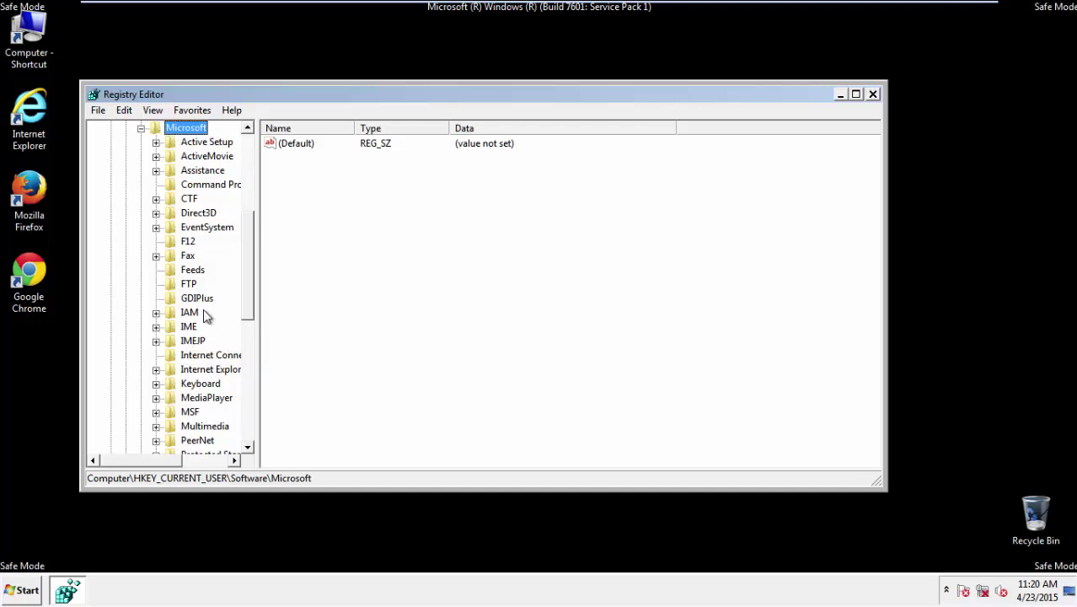
double_click(201, 370)
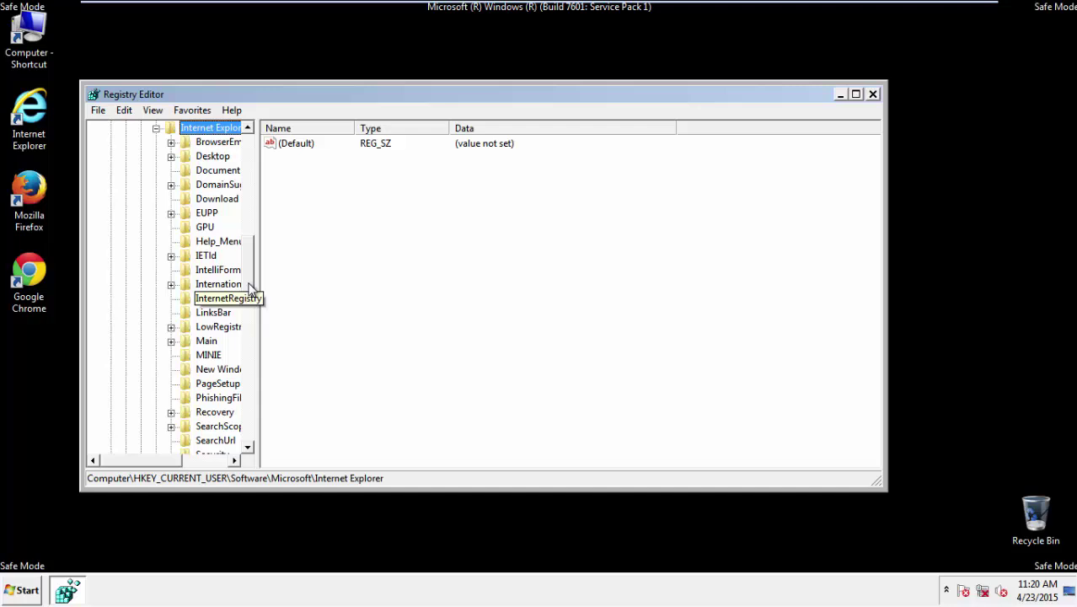
scroll(250, 294, down, 2)
double_click(206, 256)
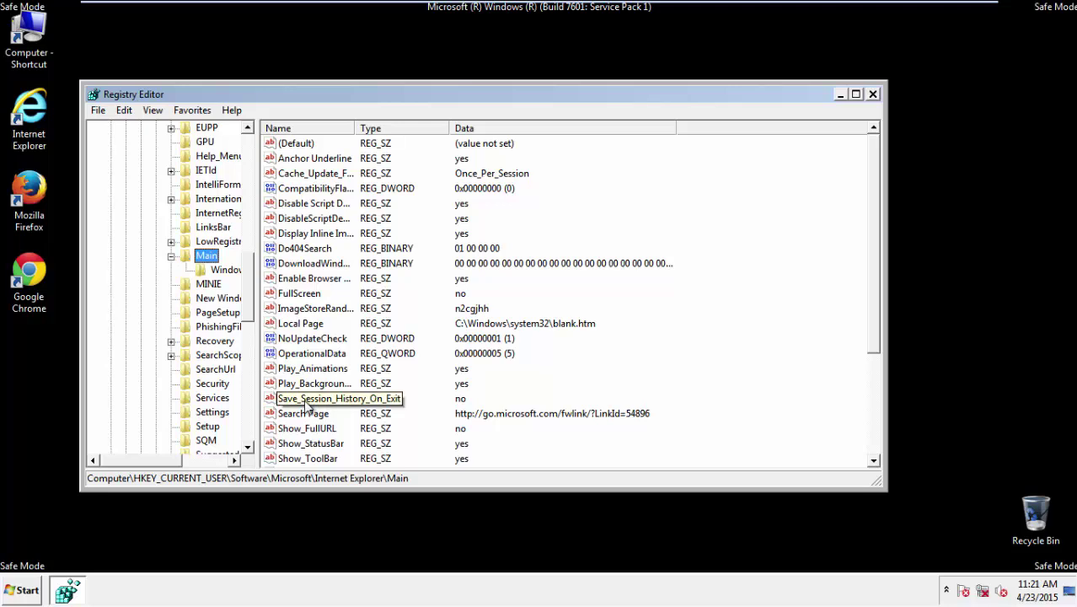
scroll(305, 404, down, 3)
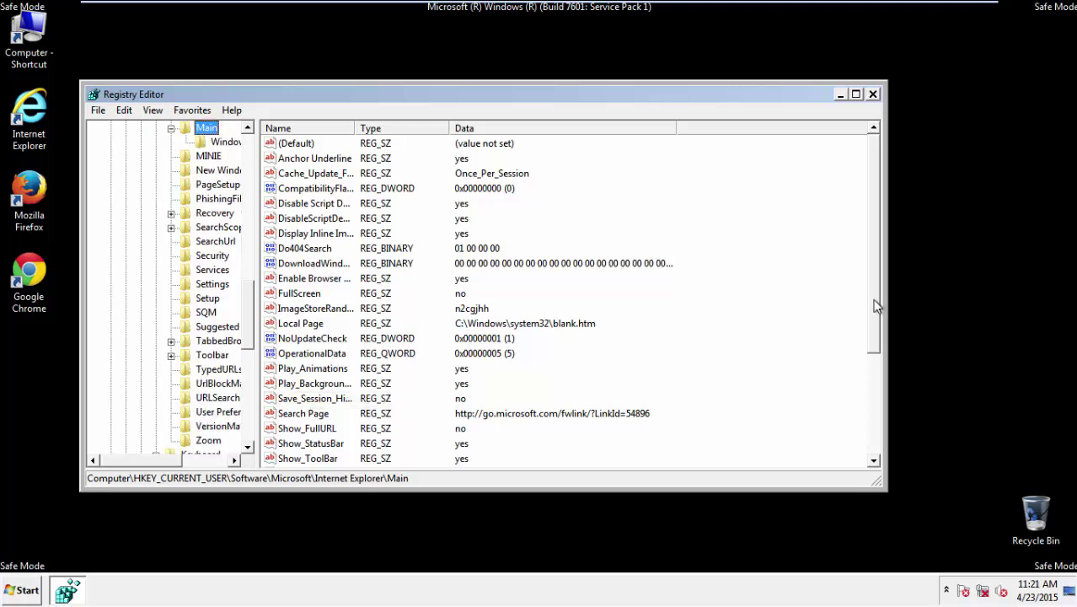
drag(876, 306, 867, 404)
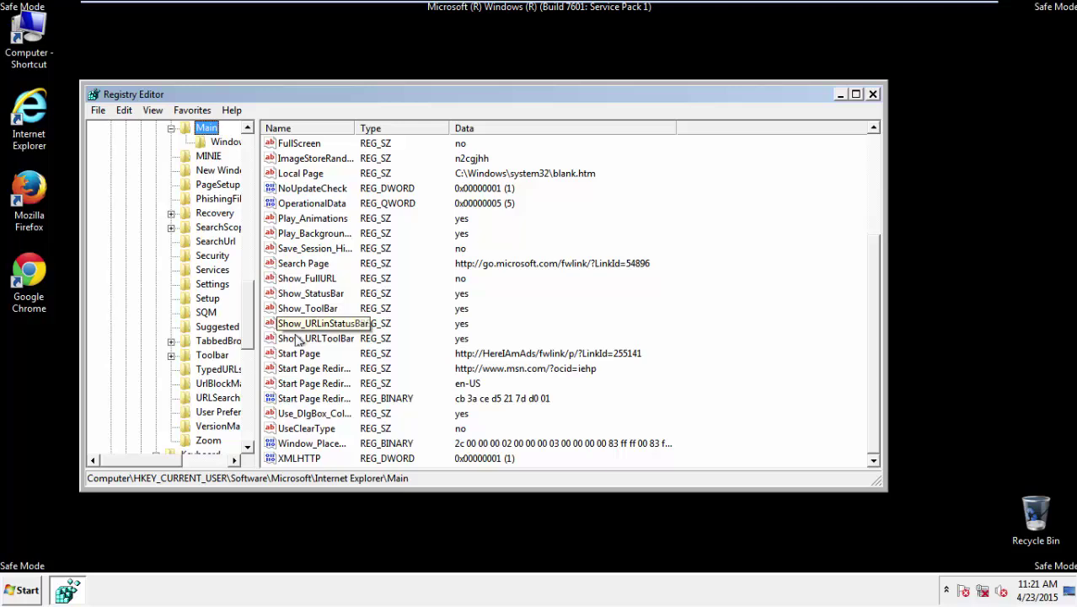
Delete the hijacked Start Page value, confirming Yes, and close Registry Editor.
click(308, 353)
right_click(293, 357)
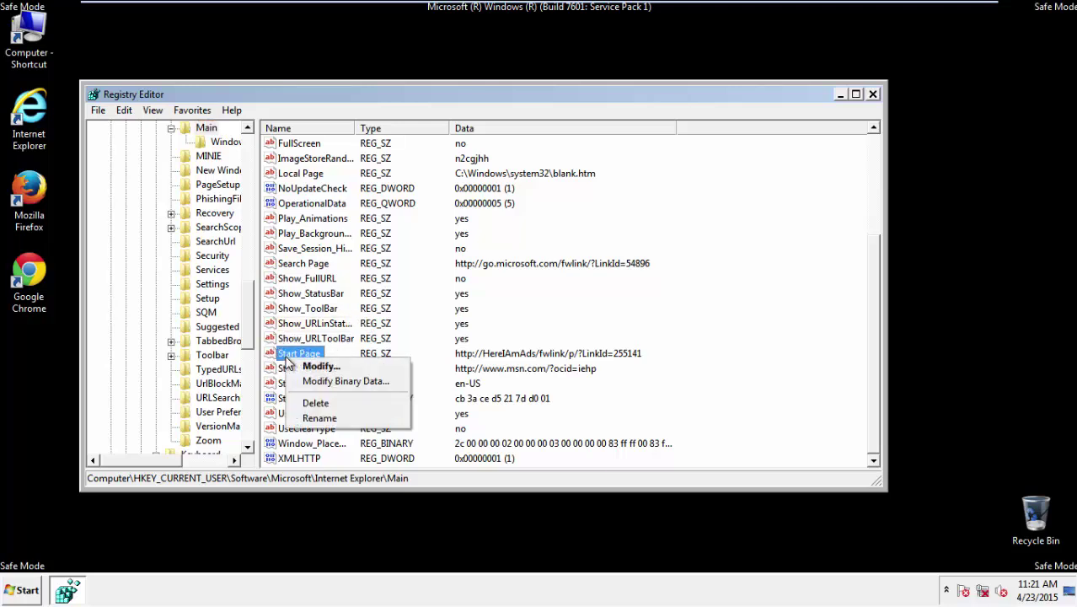
click(313, 403)
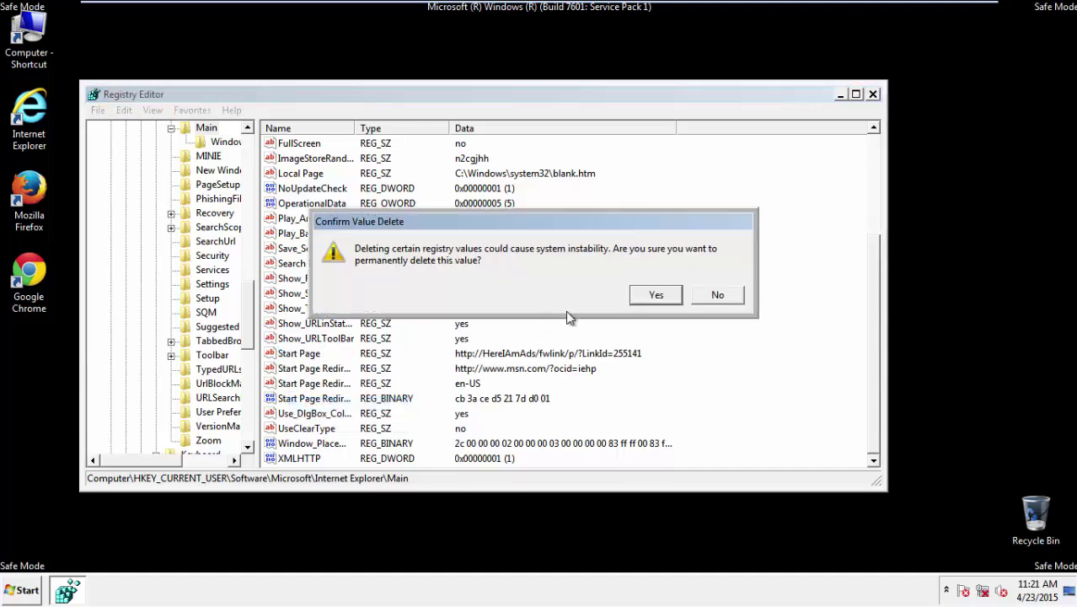
click(651, 294)
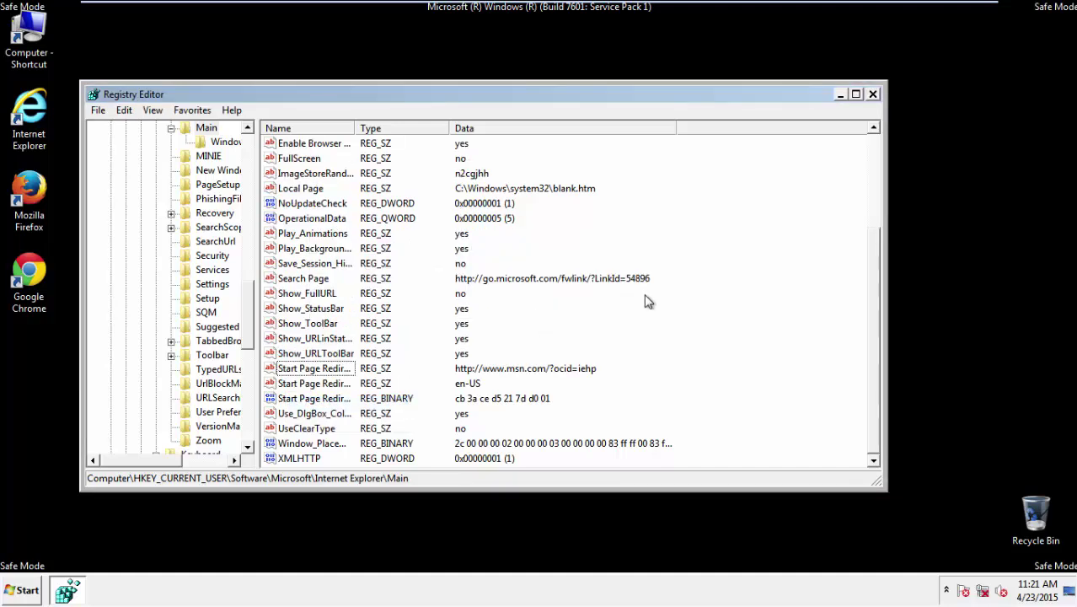
click(872, 94)
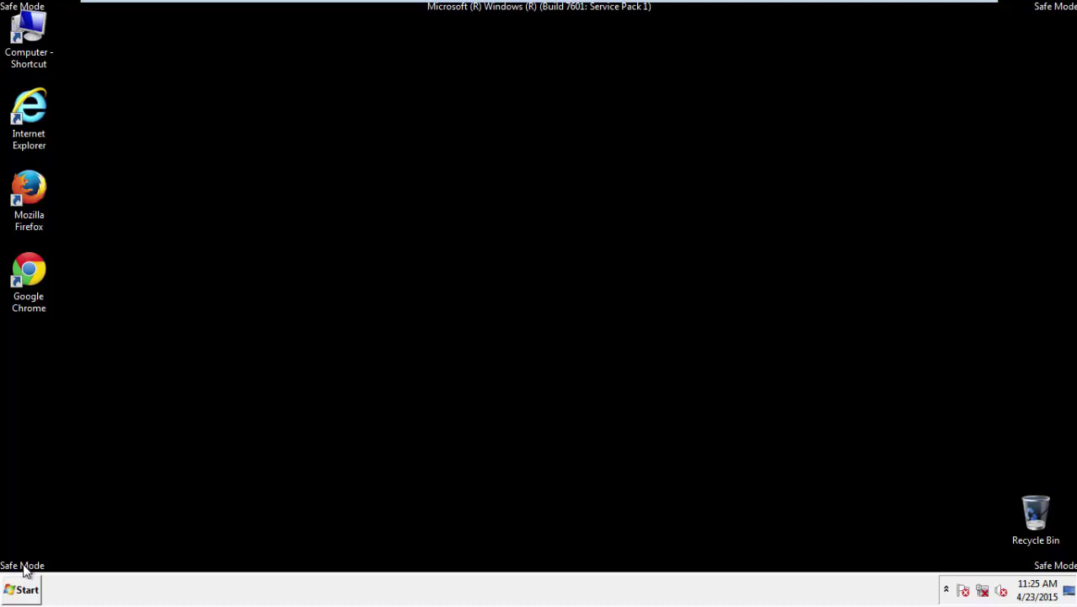
Start Firefox, decline the default browser prompt, and make the menu bar visible.
click(39, 198)
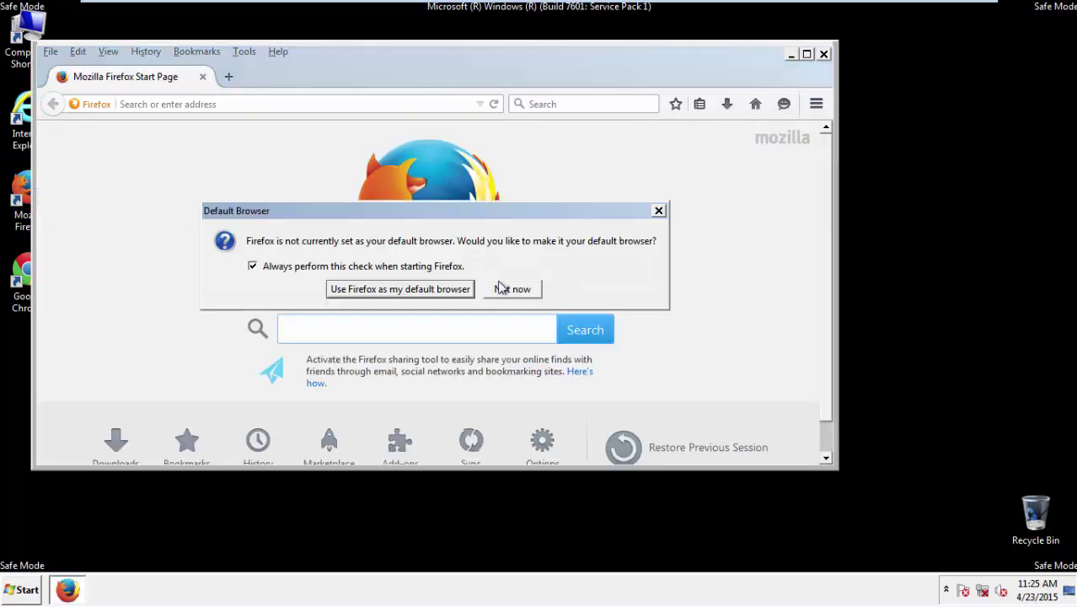
click(526, 290)
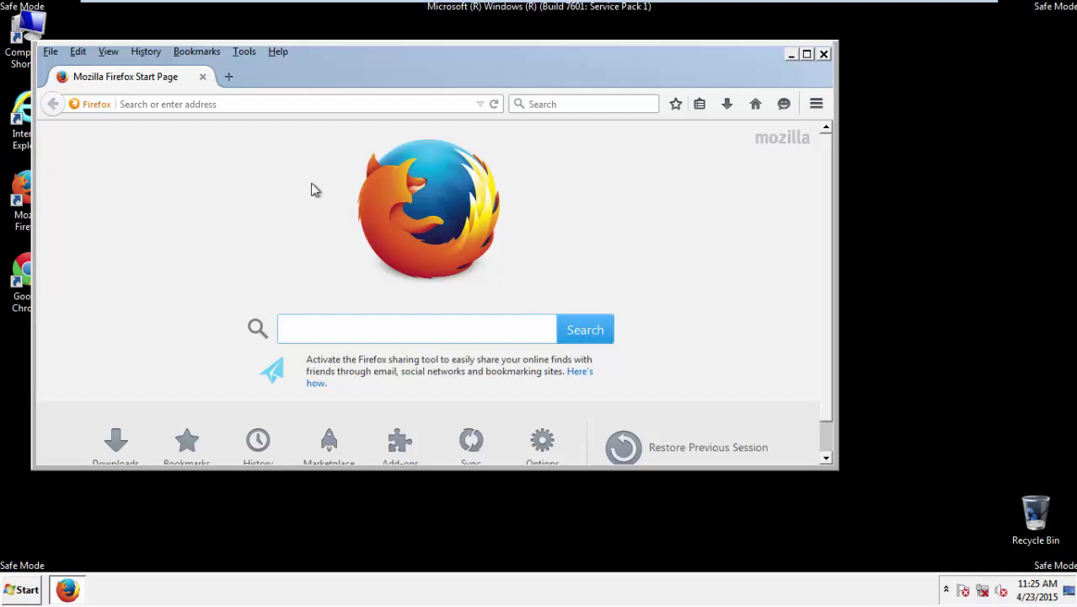
right_click(329, 65)
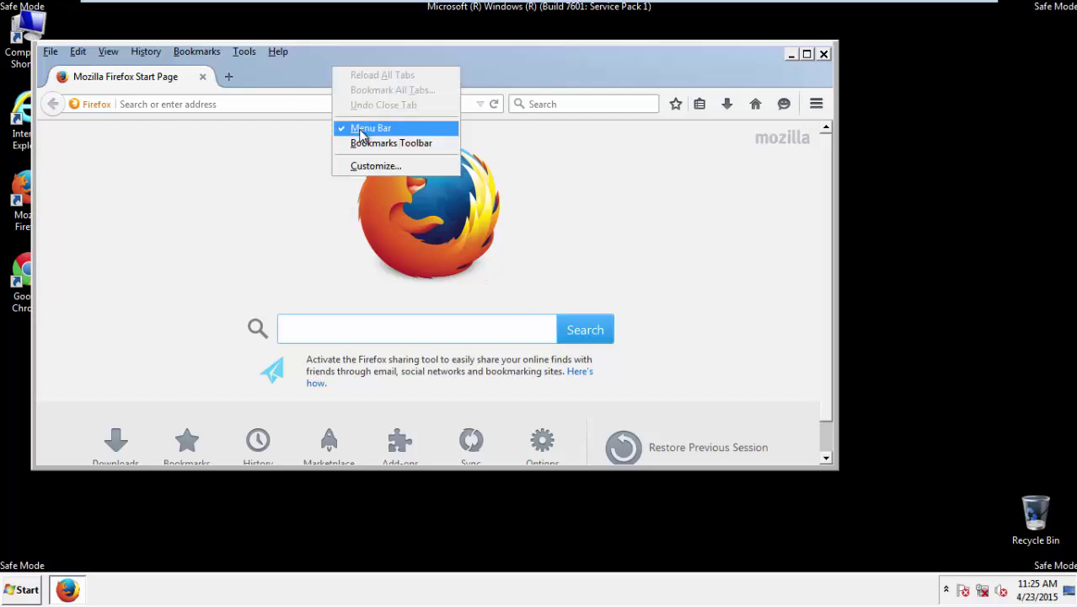
click(360, 128)
right_click(337, 67)
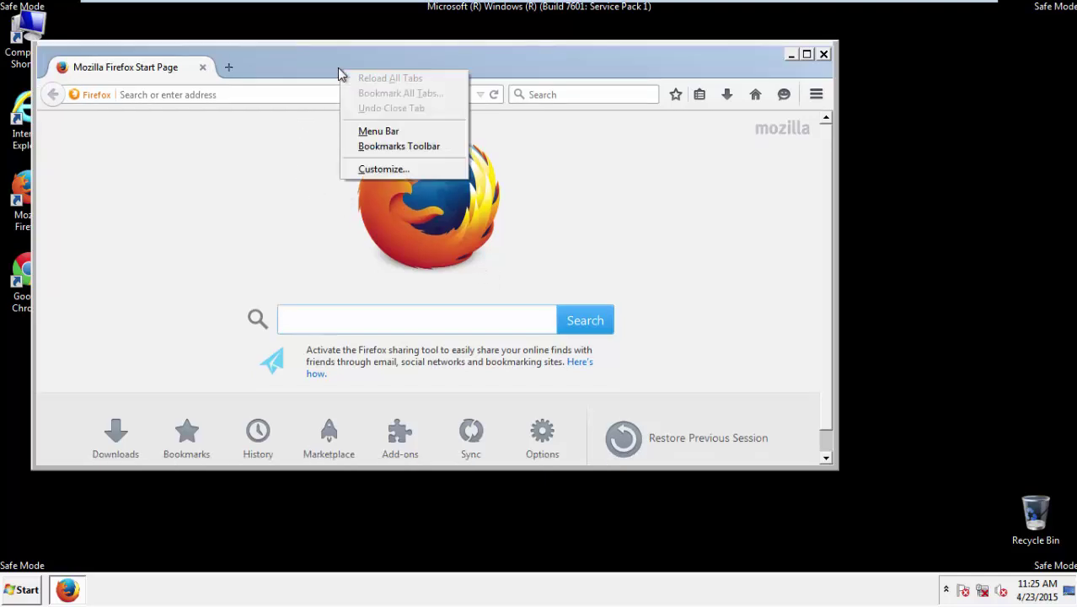
click(363, 132)
Open Clear Recent History with range Everything, keeping Offline Website Data and Site Preferences checked.
click(150, 54)
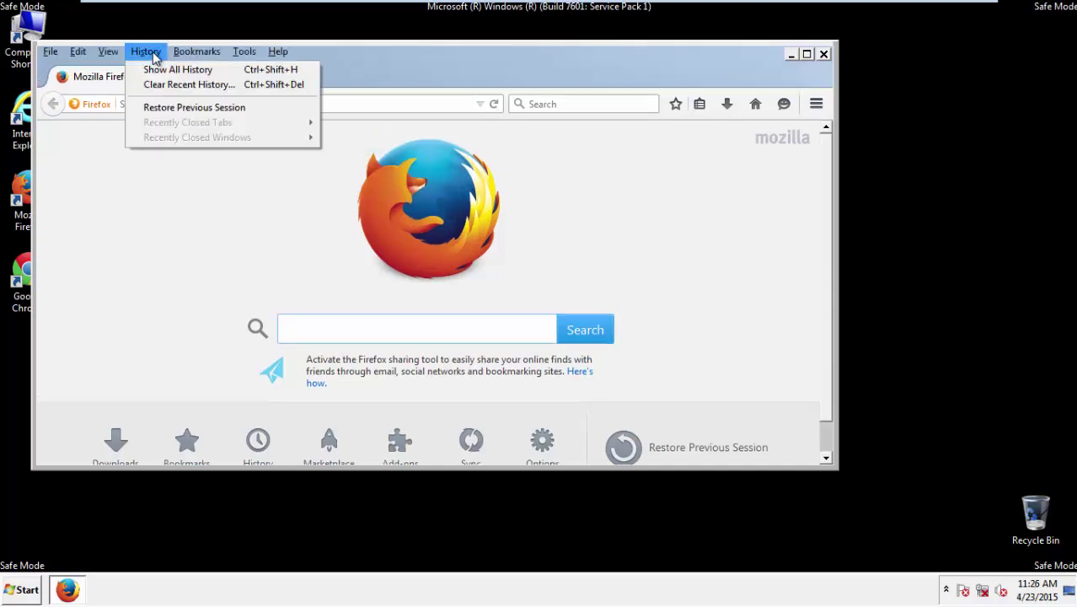
click(165, 84)
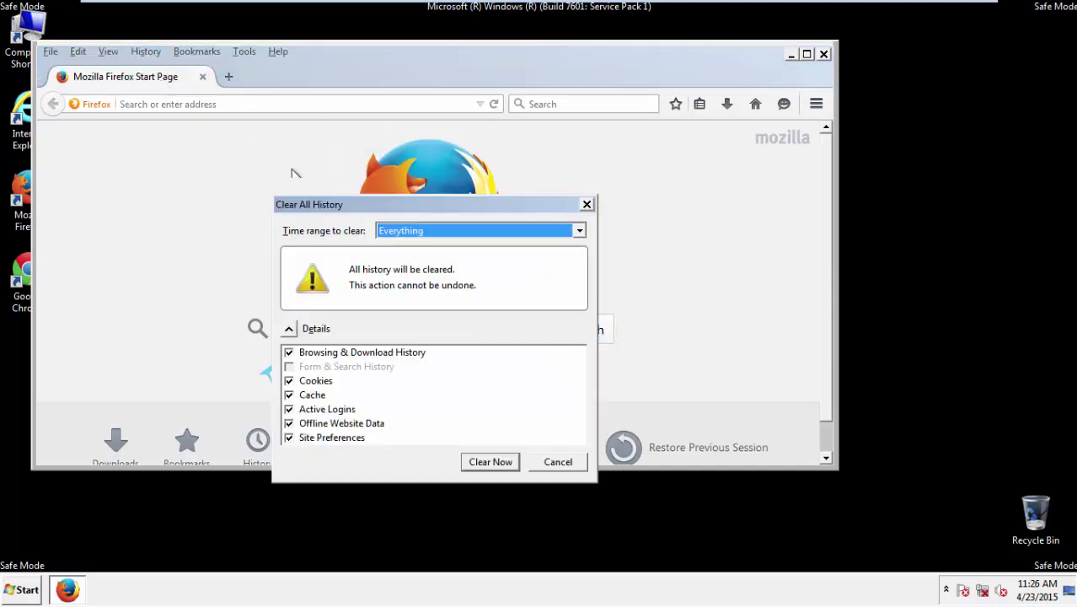
click(383, 233)
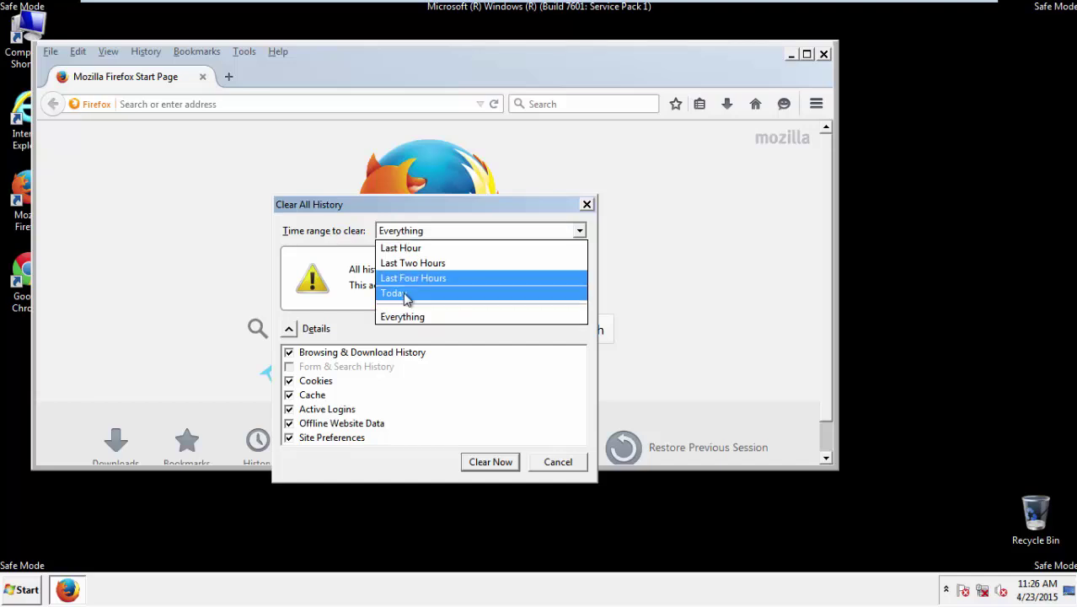
click(406, 315)
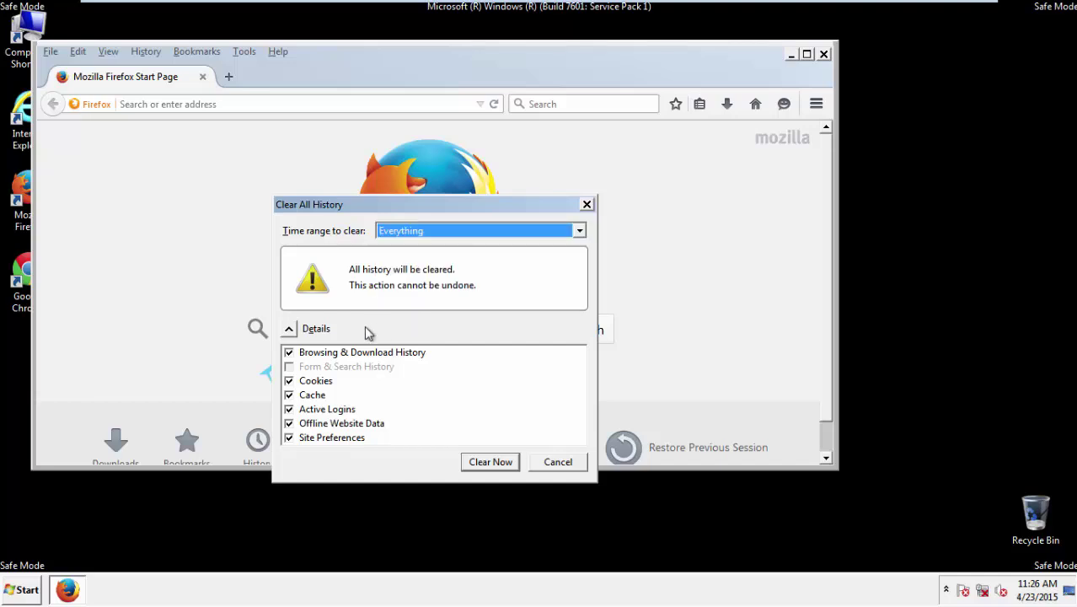
click(288, 423)
click(288, 423)
click(289, 437)
click(289, 437)
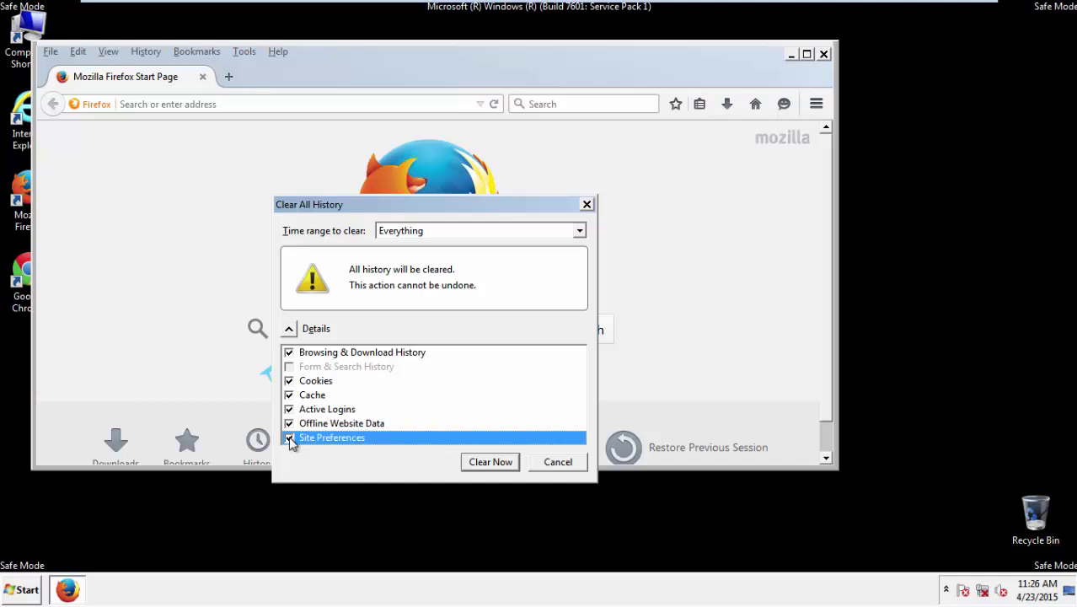
Clear all Firefox history, then Refresh Firefox from Troubleshooting Information and finish.
click(489, 465)
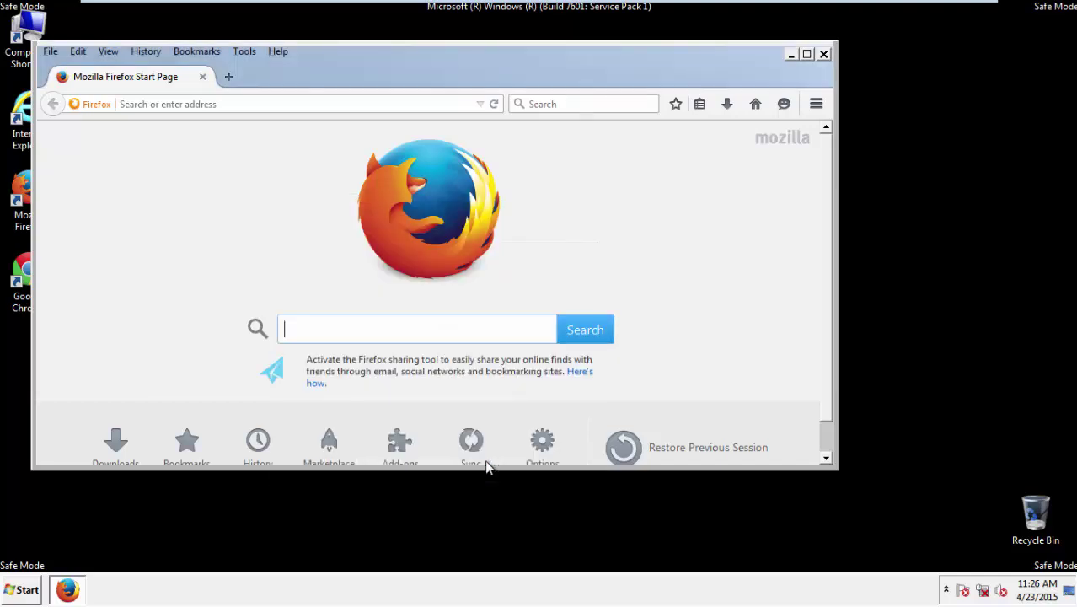
click(278, 52)
click(311, 129)
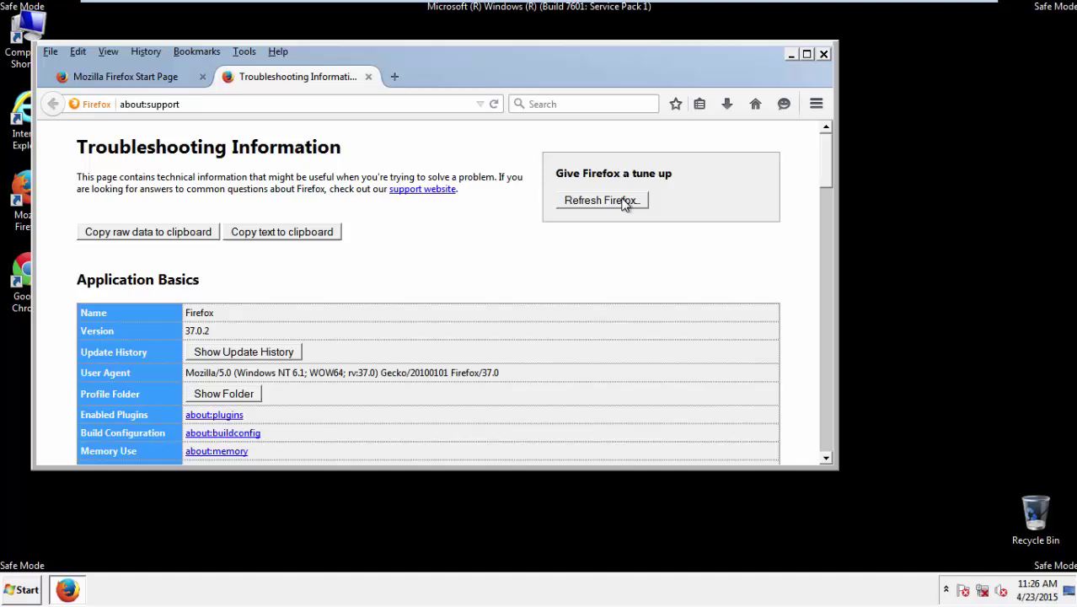
click(625, 205)
click(437, 292)
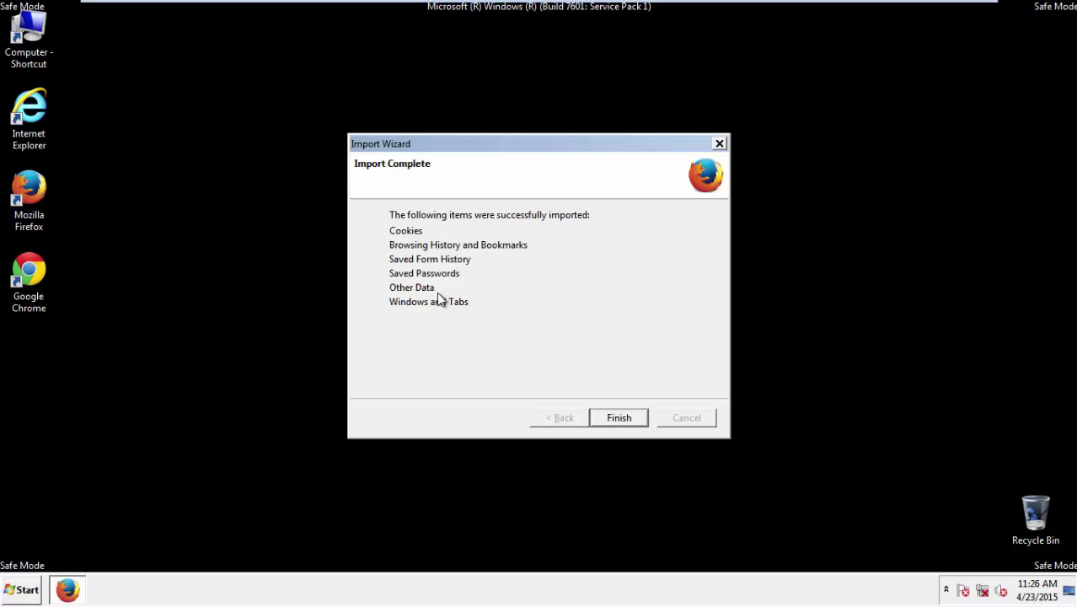
click(619, 418)
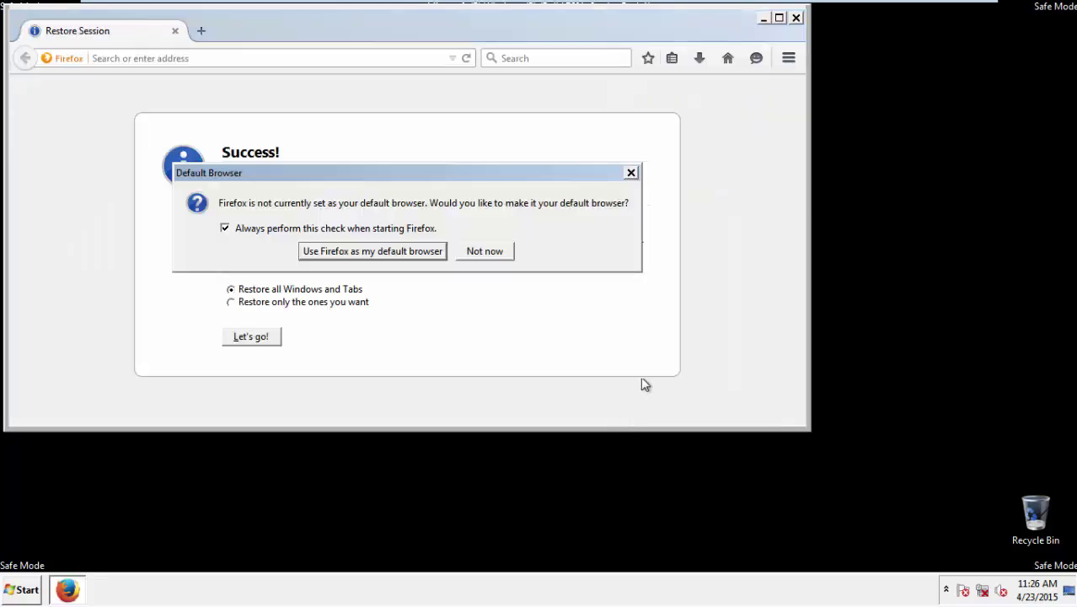
click(485, 250)
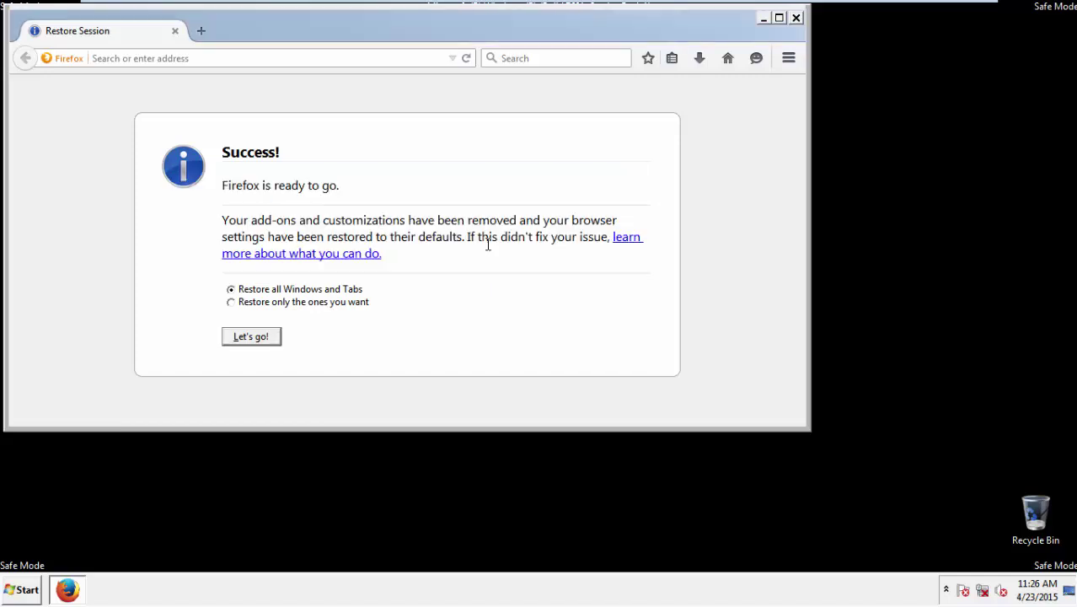
Close Firefox, start Chrome, silence the default browser reminder, and open Chrome Settings.
click(796, 18)
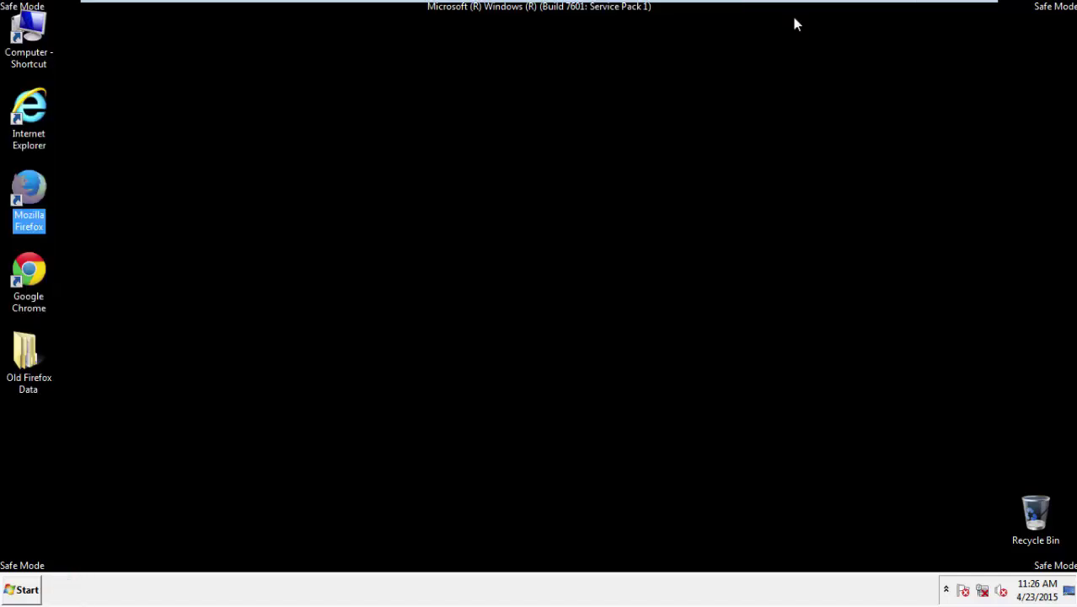
click(25, 268)
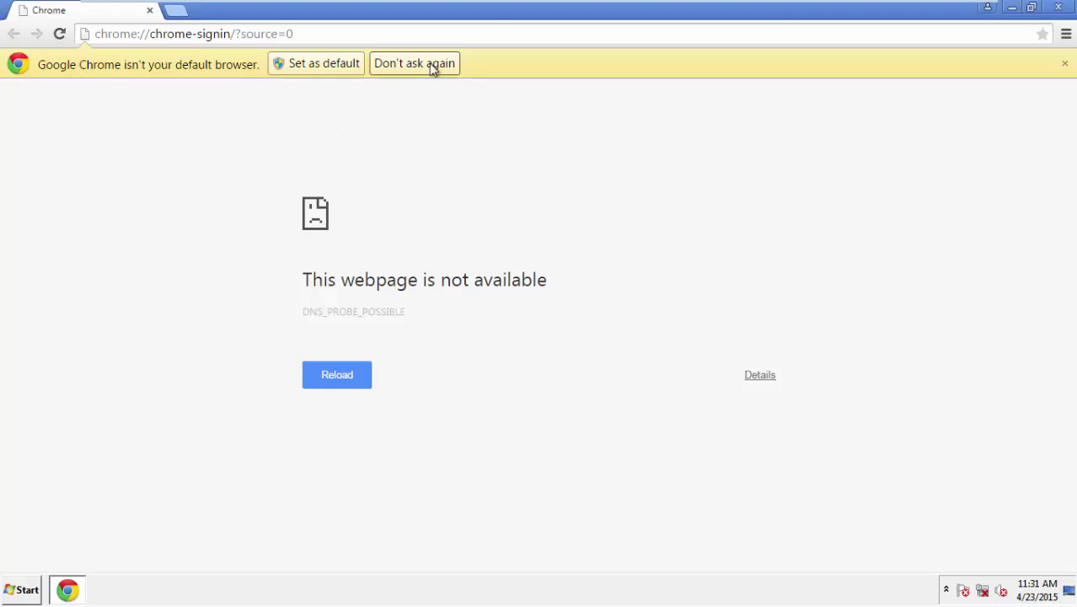
click(435, 66)
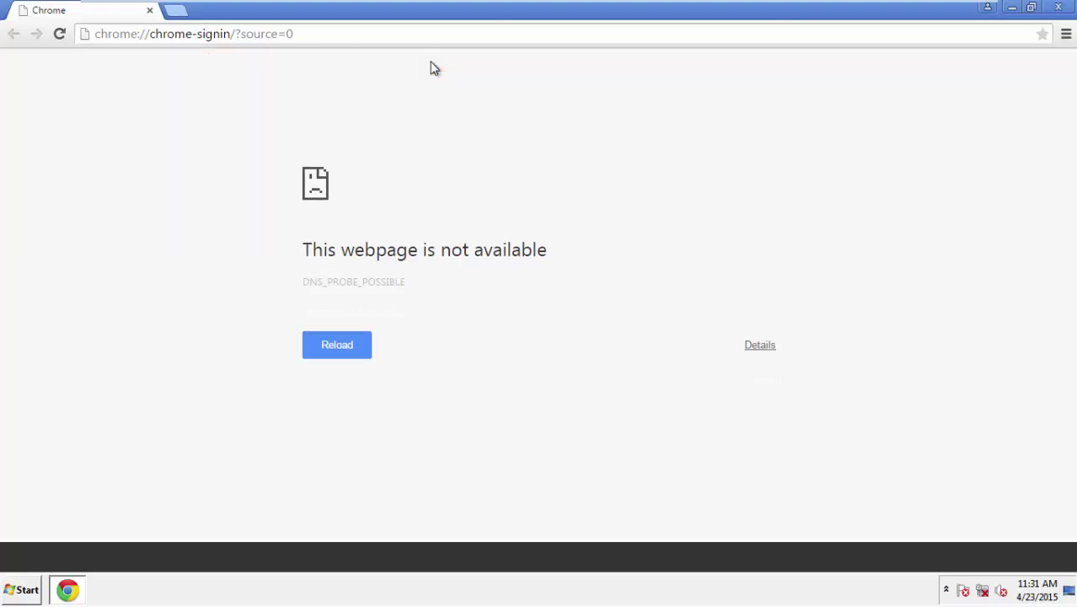
click(1065, 35)
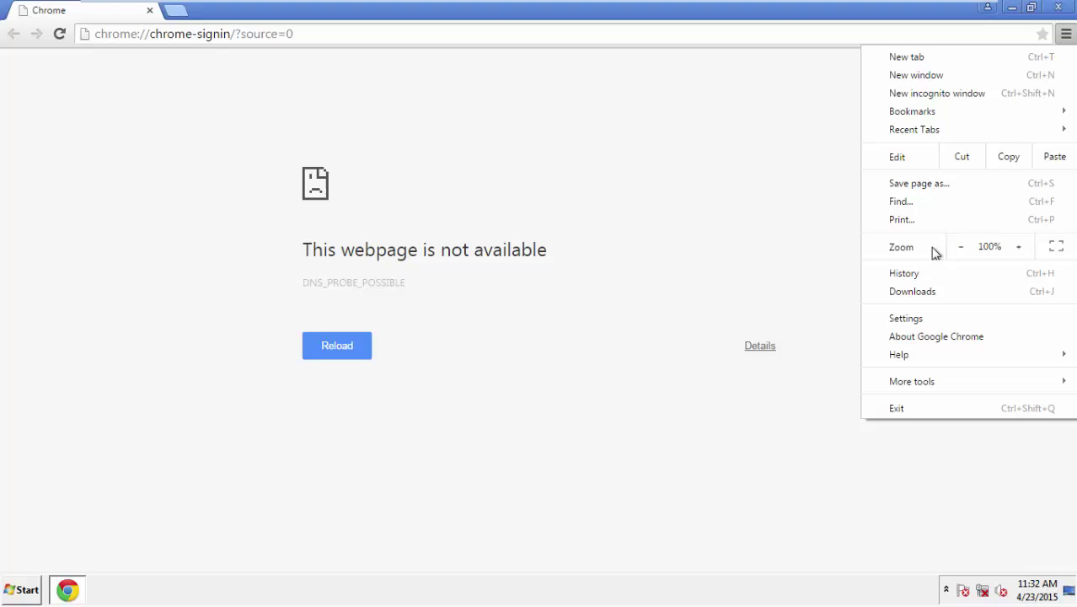
click(905, 318)
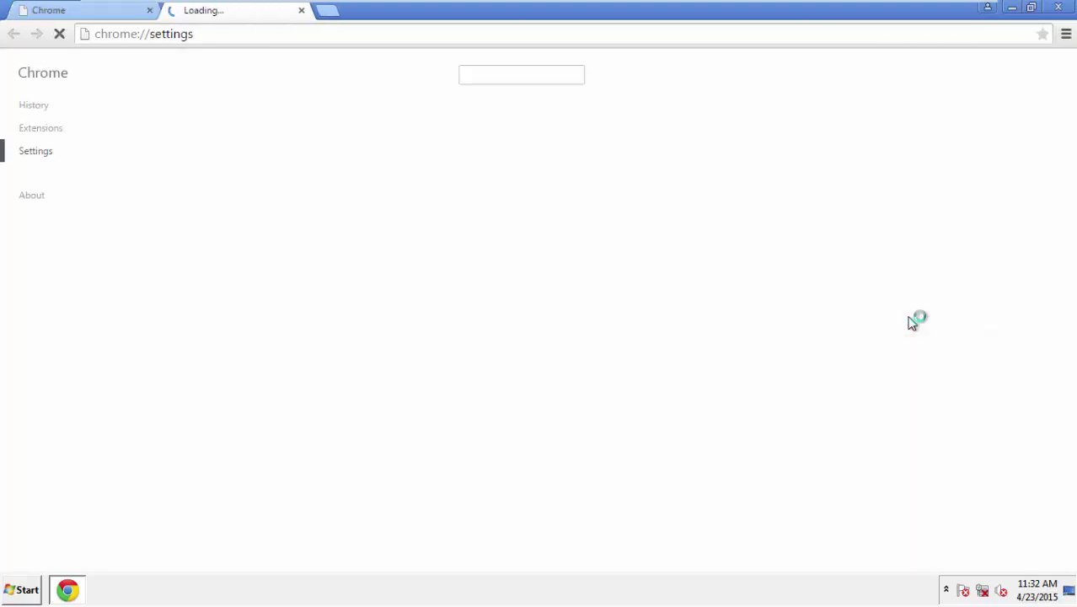
Clear Chrome browsing data from the beginning of time, including Autofill and Hosted app data.
click(34, 105)
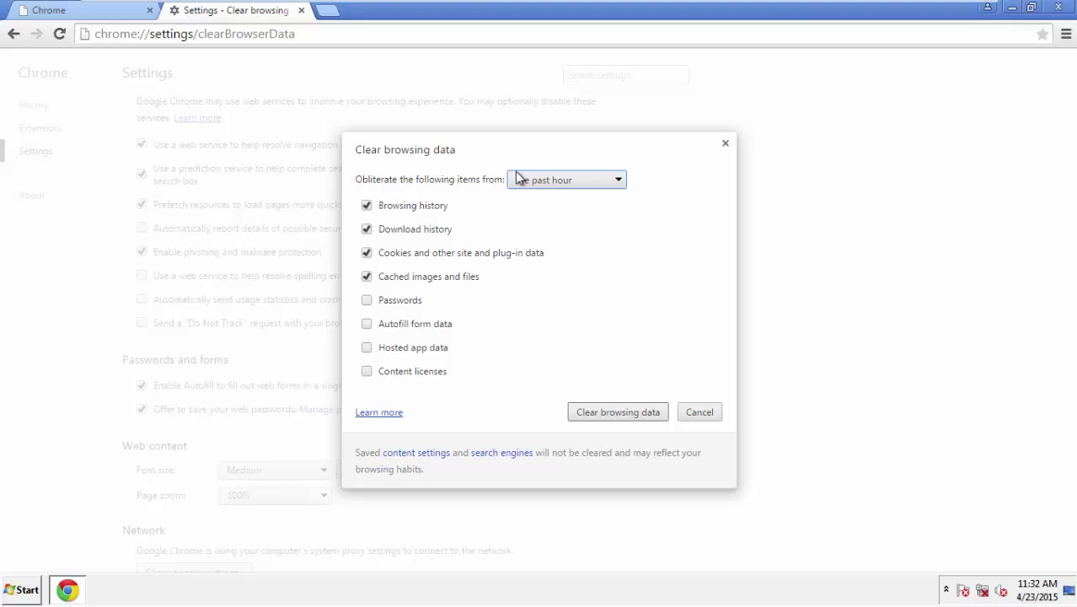
click(541, 179)
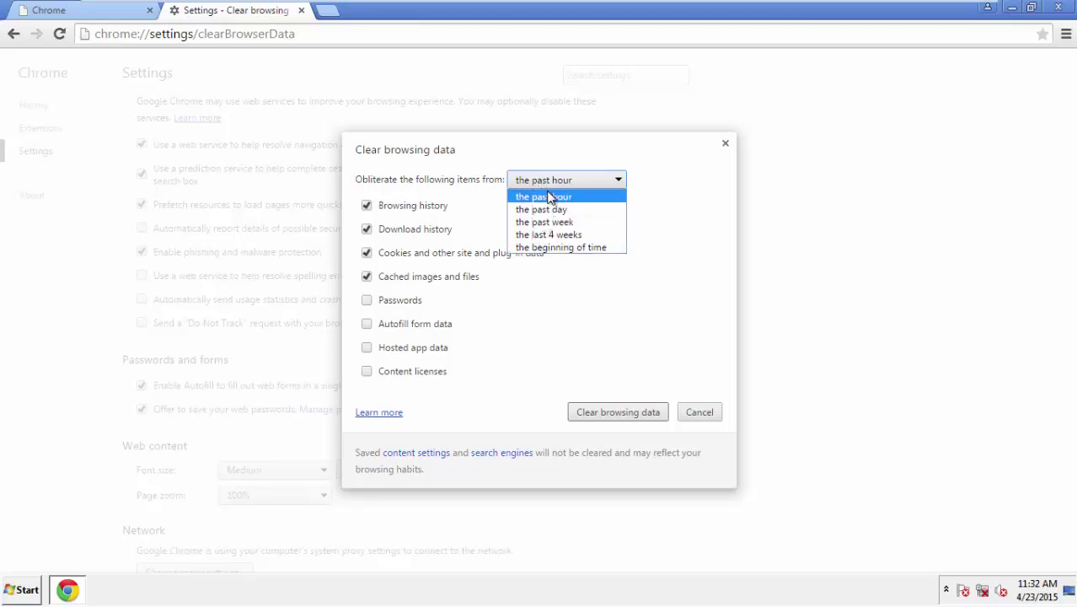
click(539, 250)
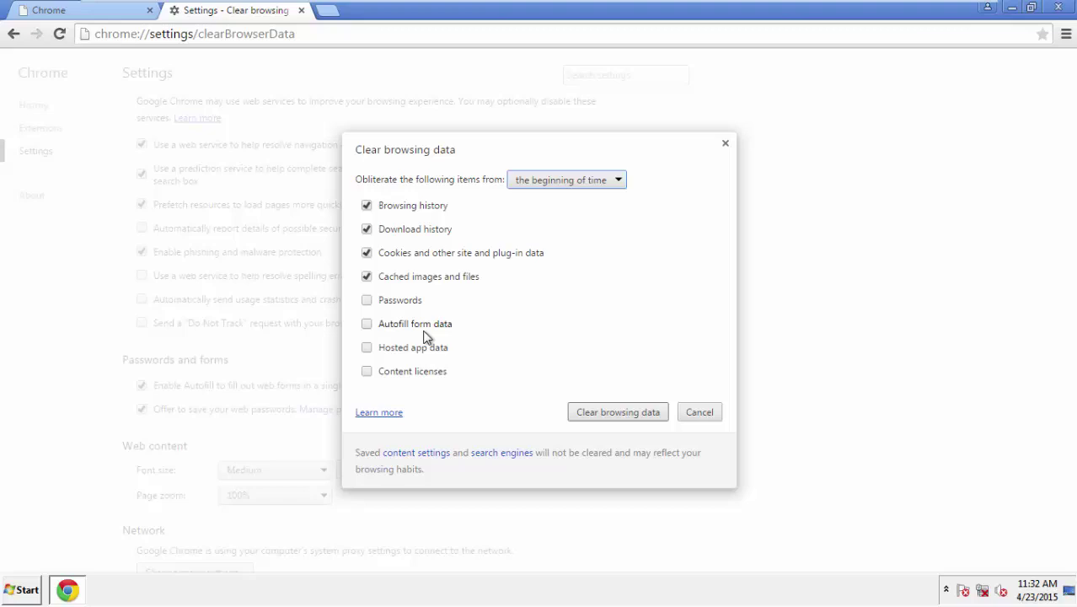
click(368, 326)
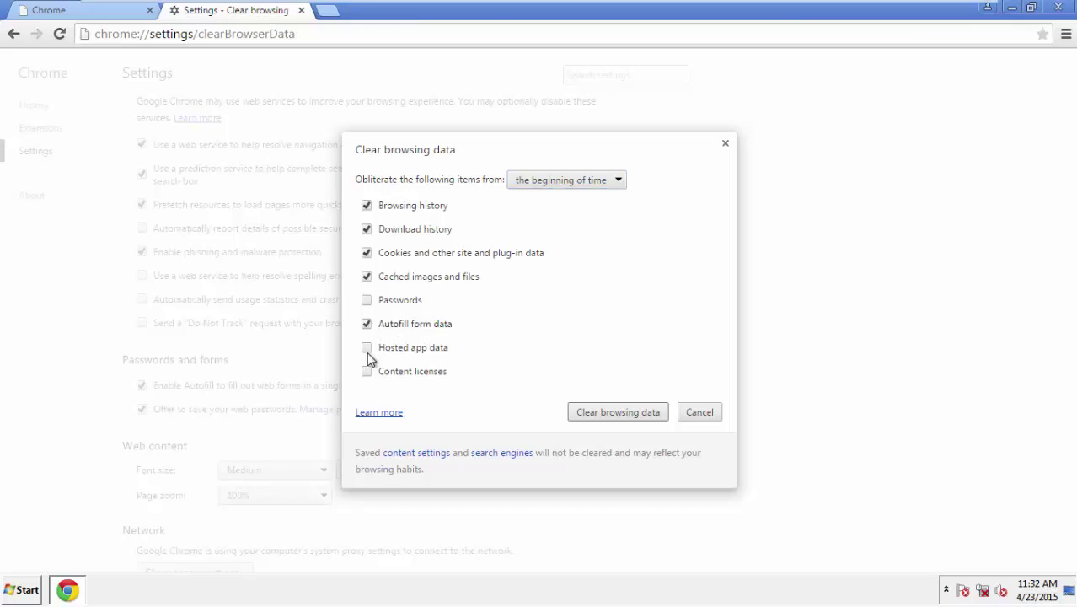
click(368, 348)
click(601, 413)
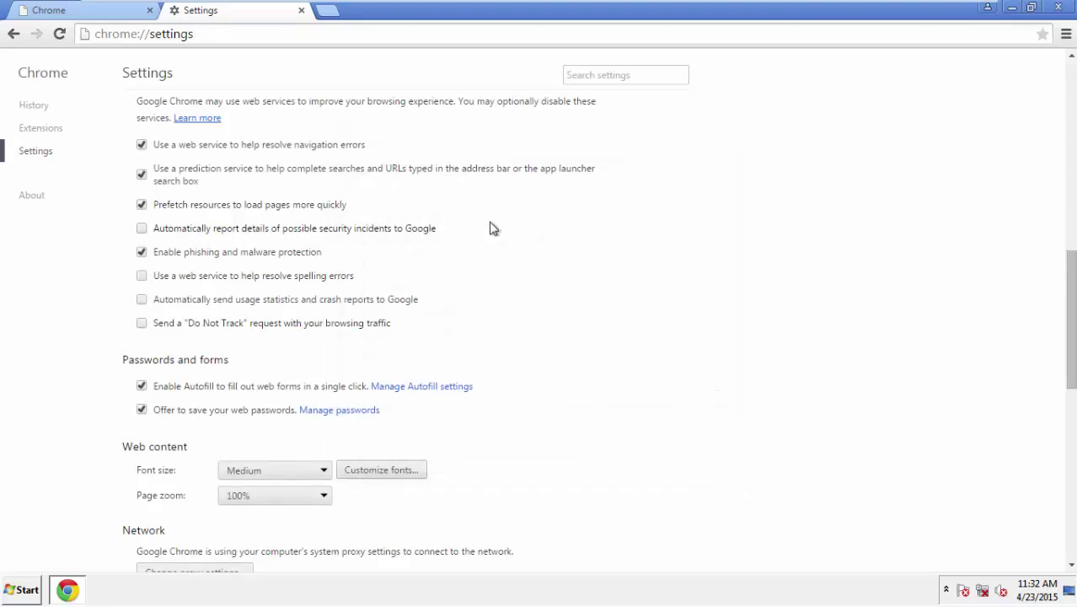
Reset Chrome's settings to their original defaults and close the browser.
drag(1071, 269, 1070, 449)
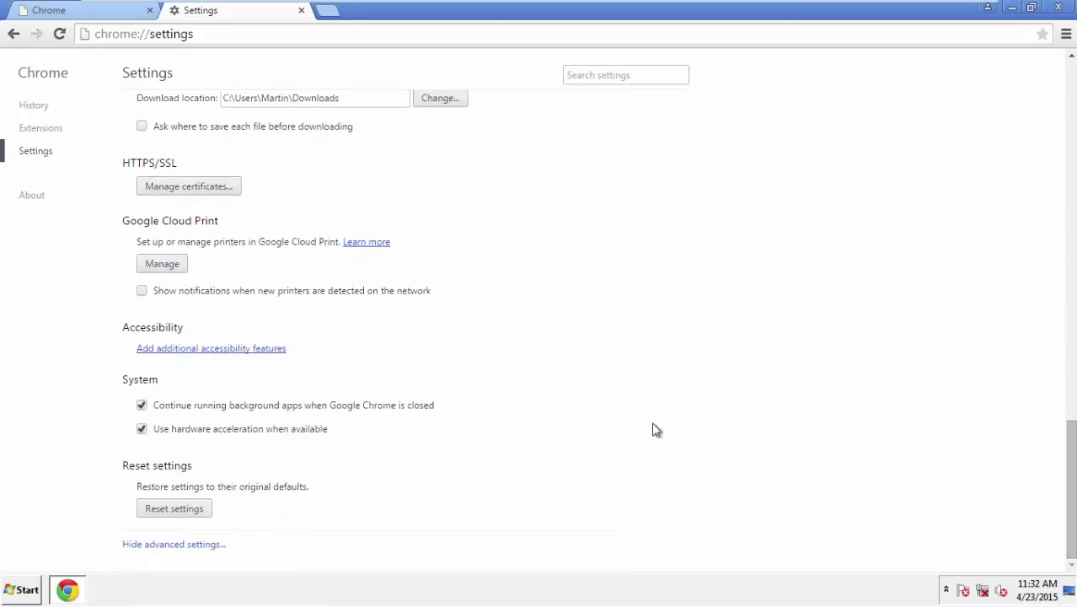
click(205, 512)
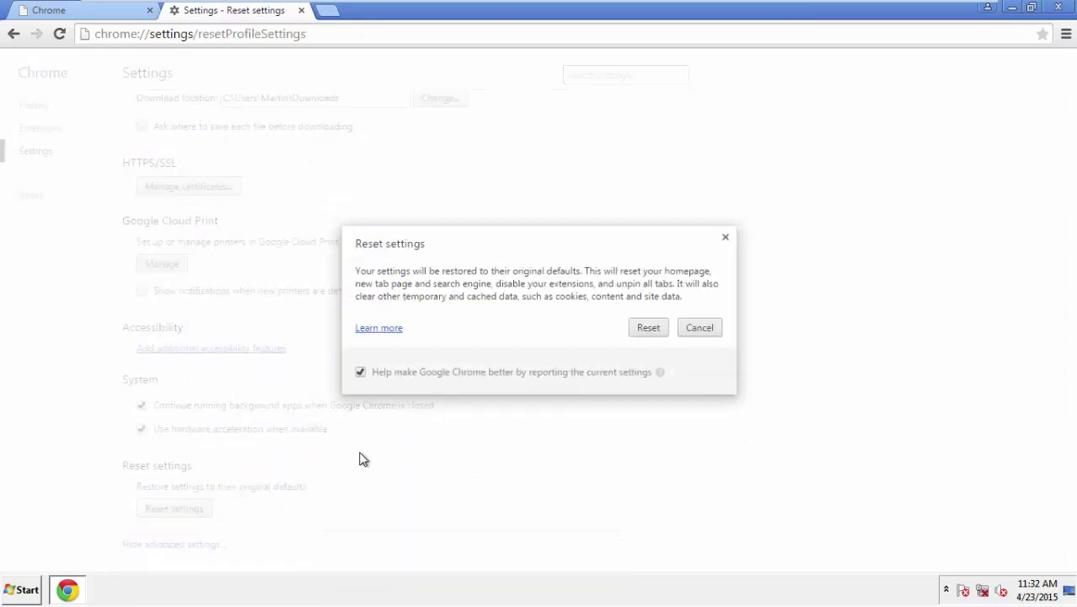
click(648, 327)
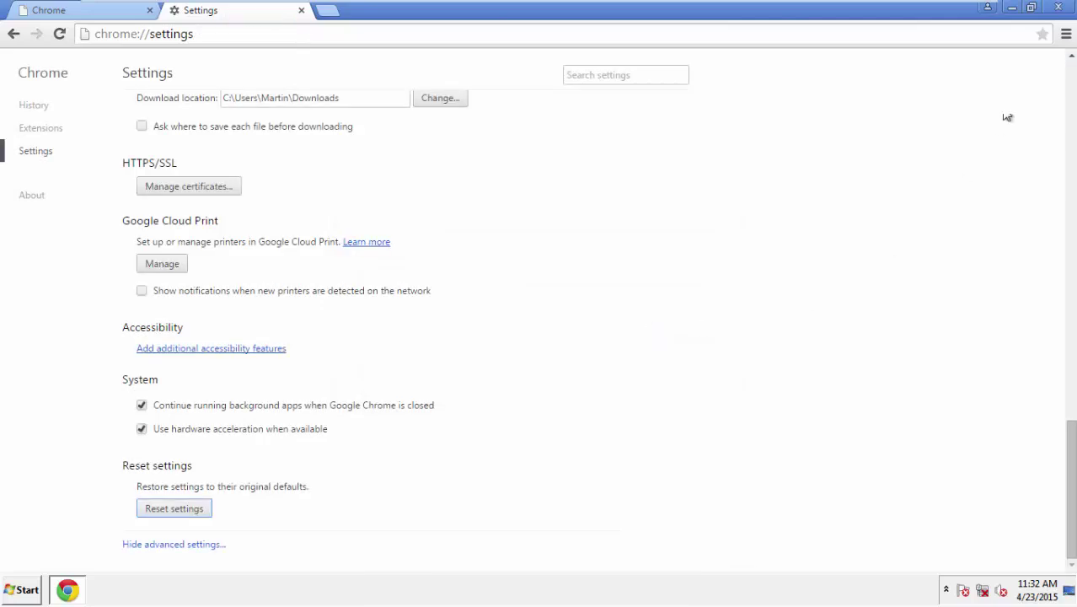
click(1049, 7)
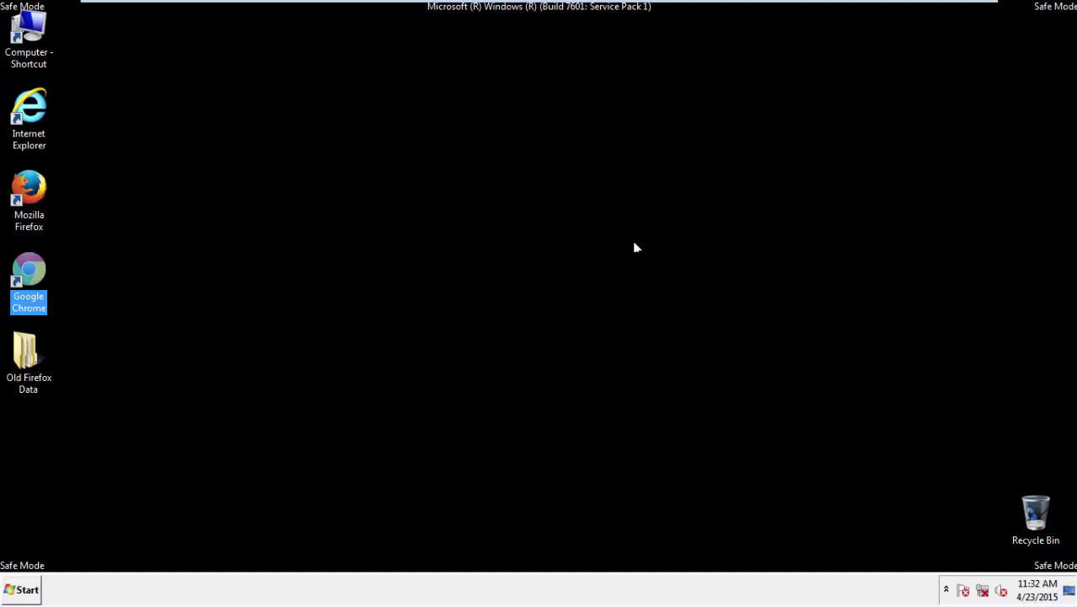
Launch Firefox from the desktop and open its Add-ons manager.
click(580, 273)
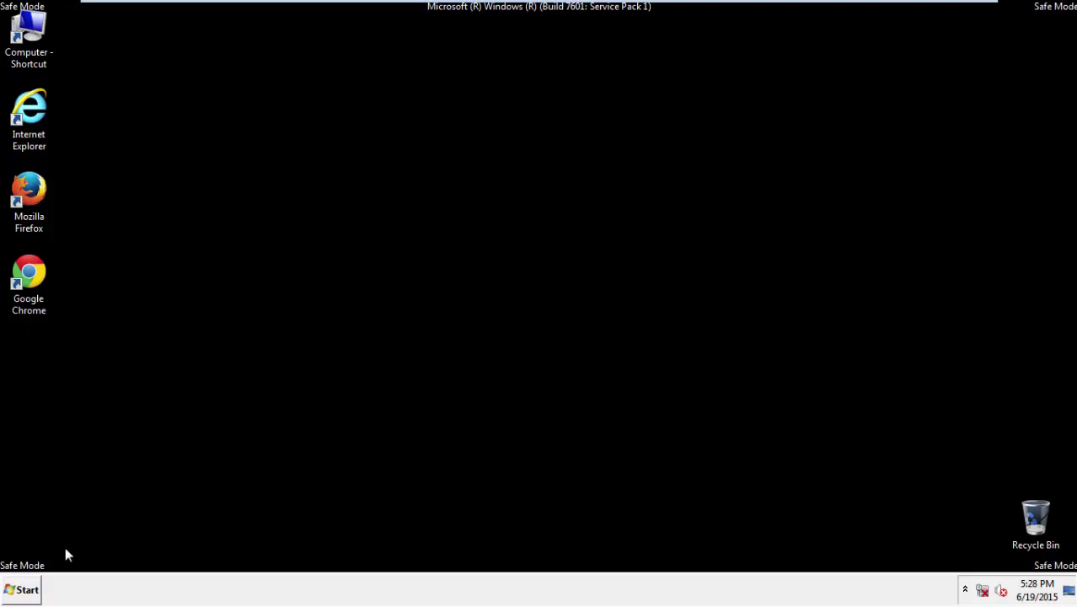
click(38, 208)
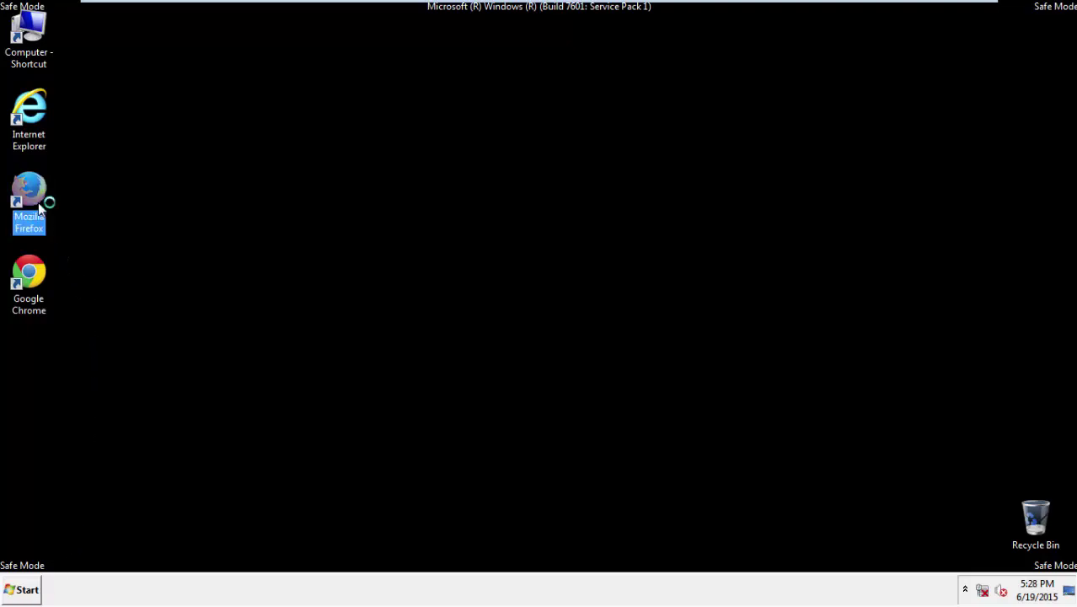
double_click(39, 208)
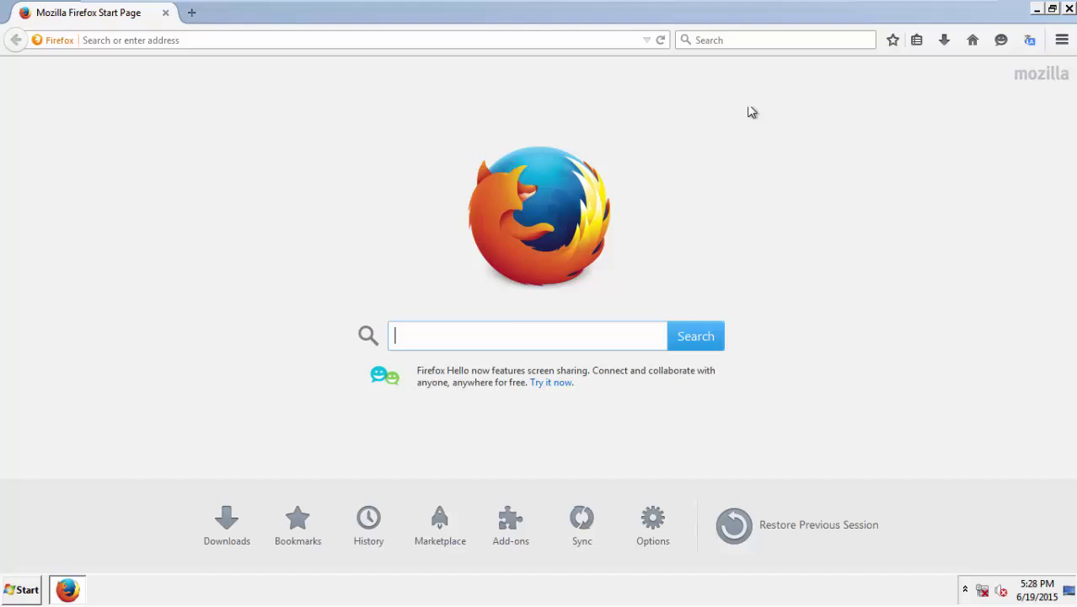
click(1062, 39)
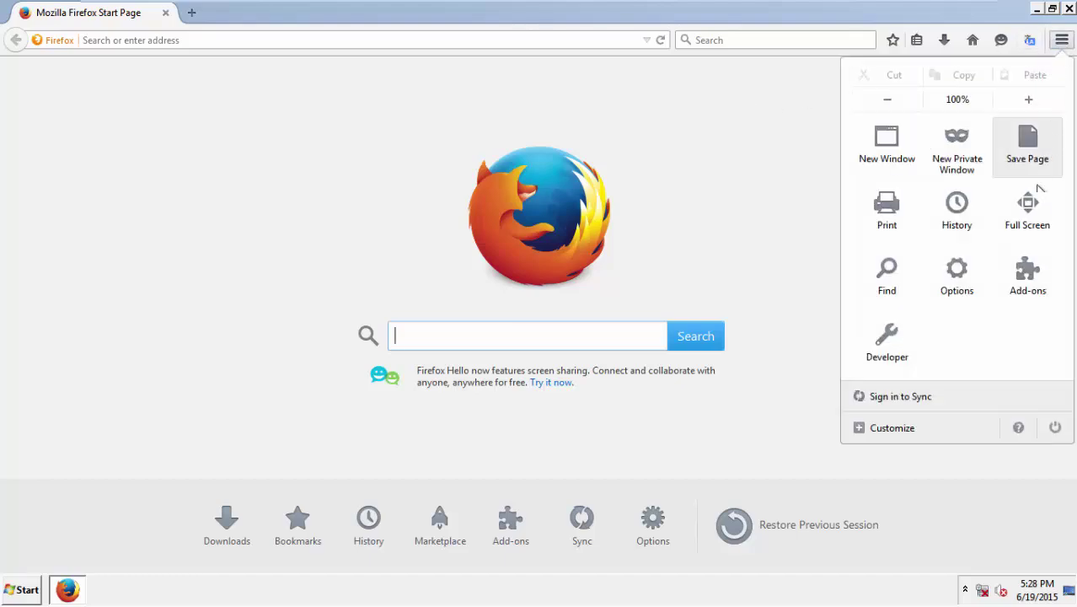
click(1027, 270)
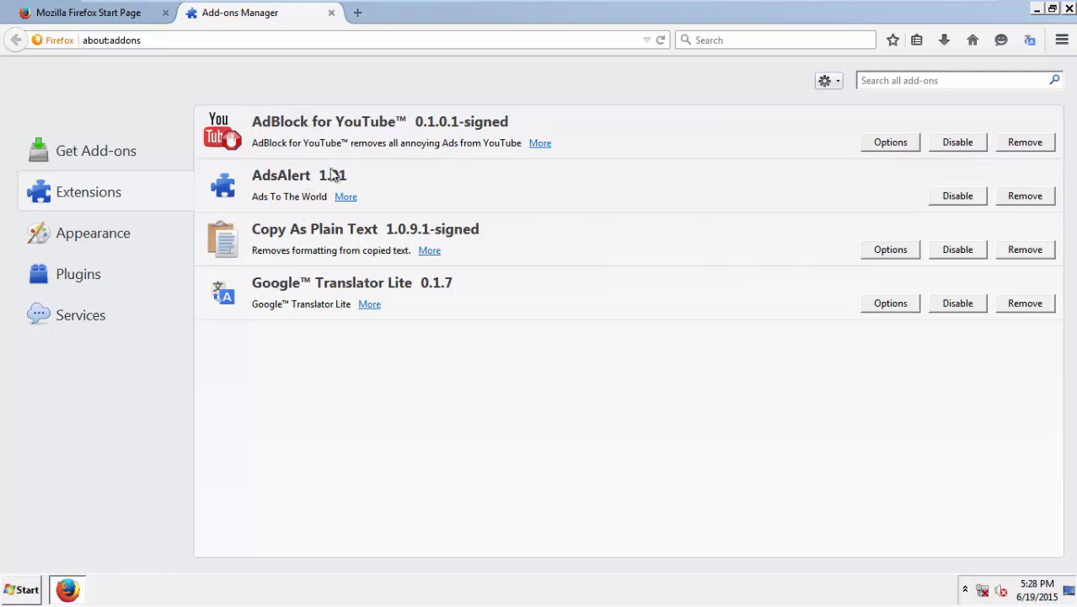
Remove the AdsAlert extension, restart Firefox, then close it along with both tabs.
click(1010, 199)
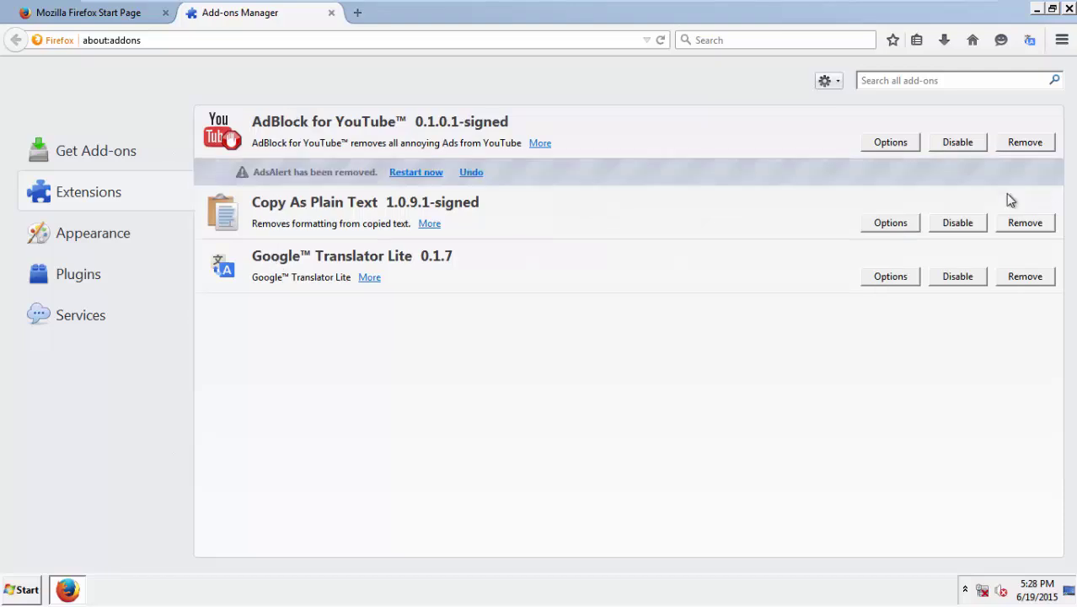
click(414, 176)
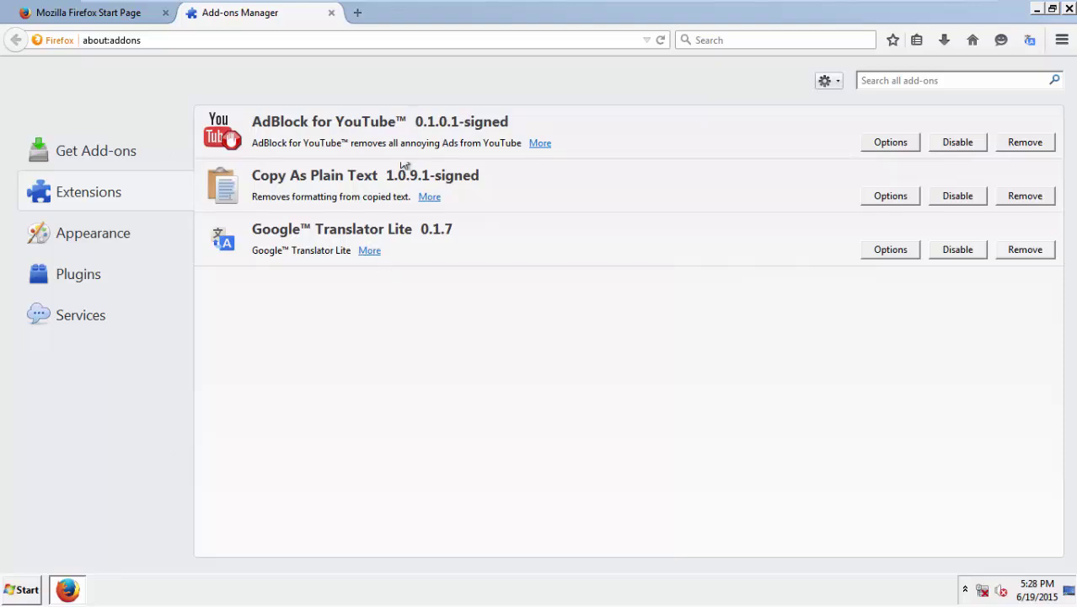
click(1069, 9)
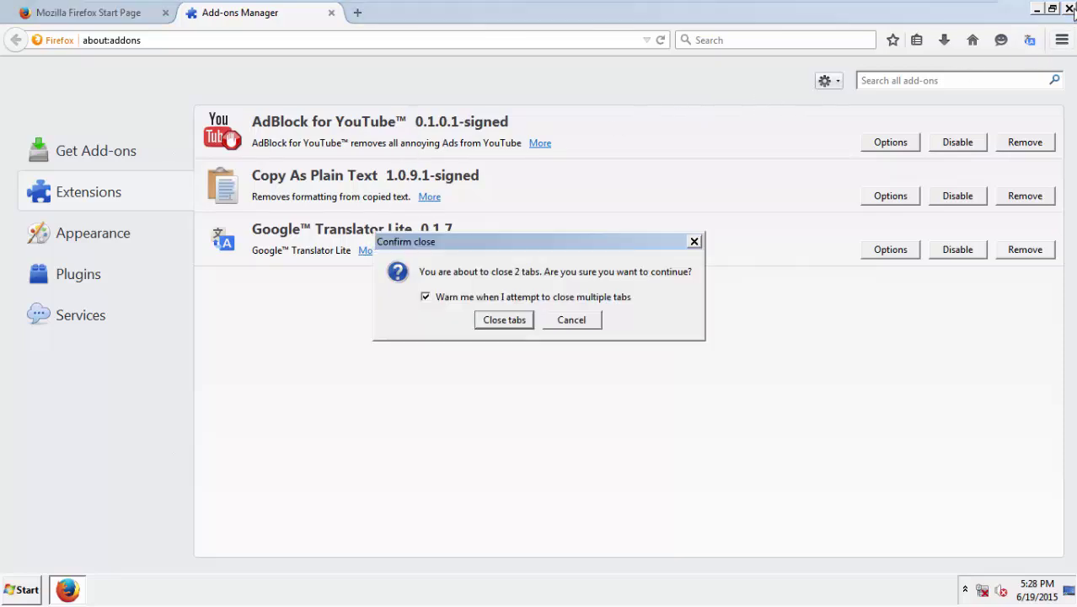
click(516, 320)
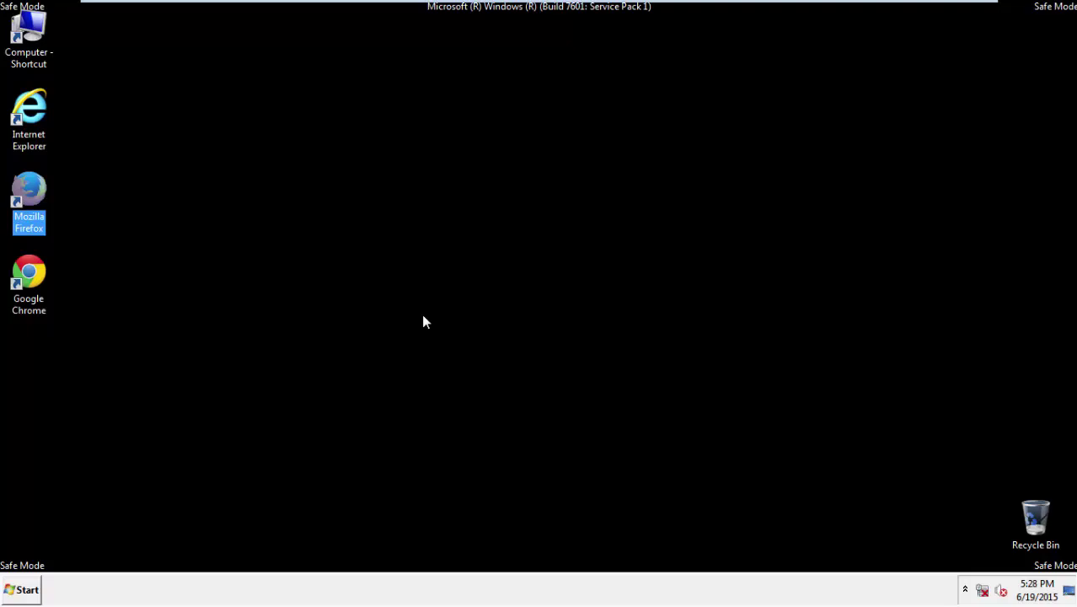
Launch Chrome, dismiss the developer-mode extensions warning, and open Settings.
click(29, 278)
double_click(30, 278)
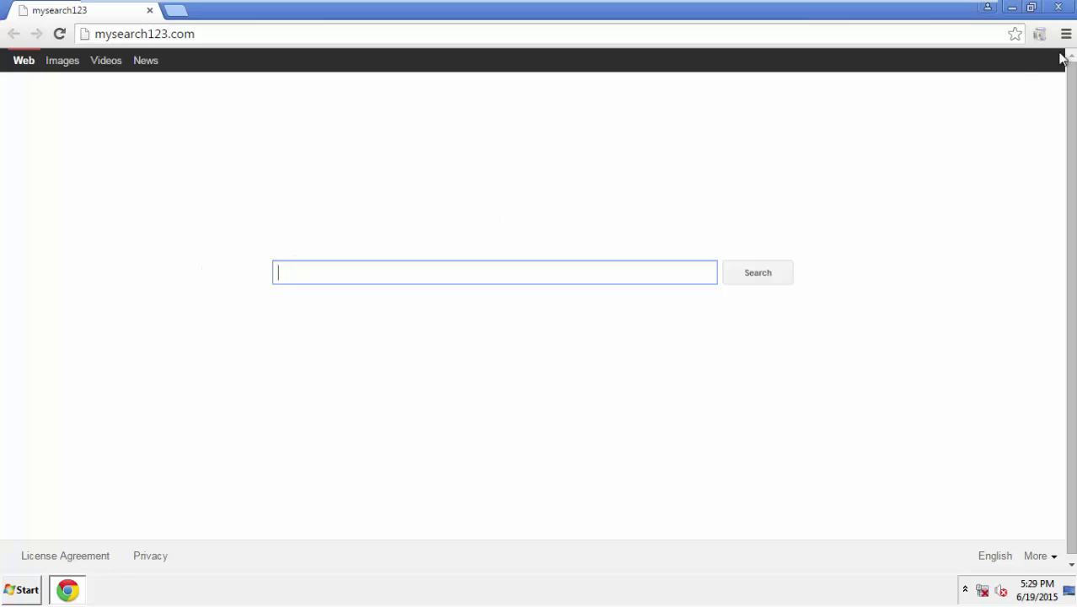
click(1066, 36)
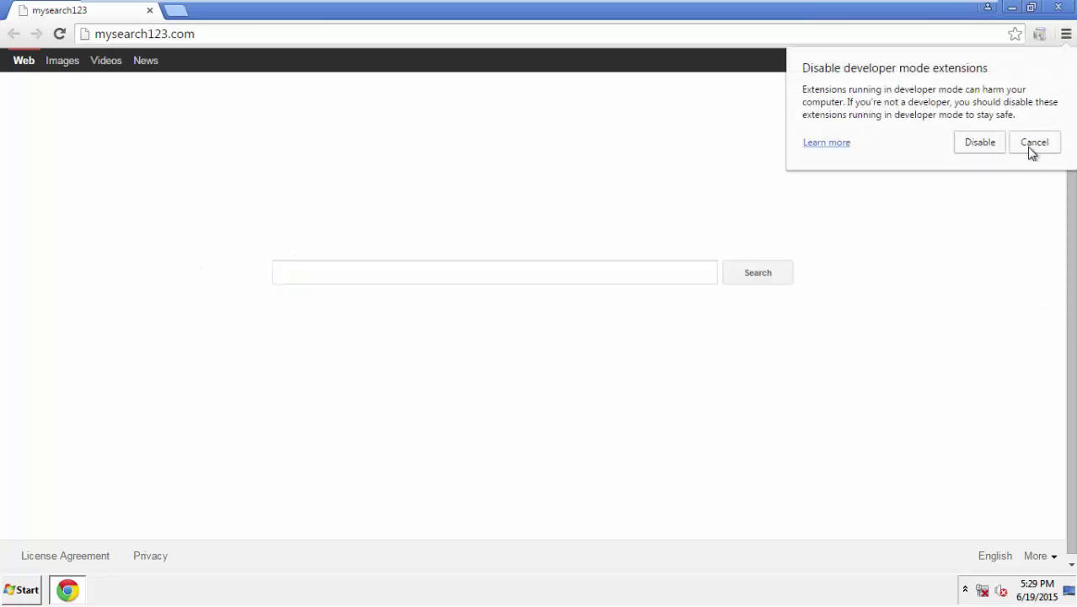
click(1032, 143)
click(1065, 36)
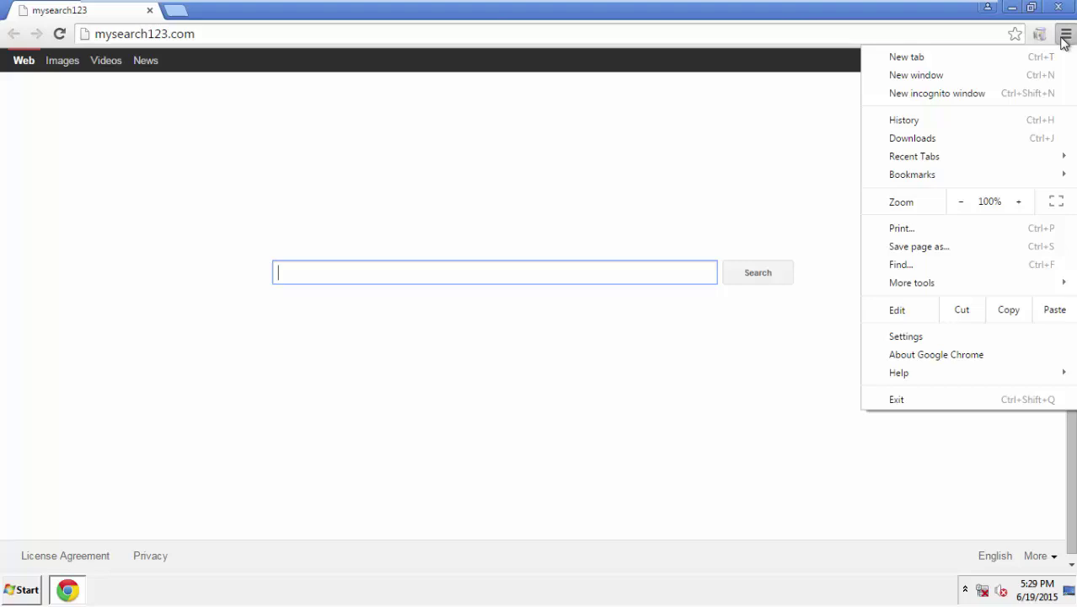
click(944, 336)
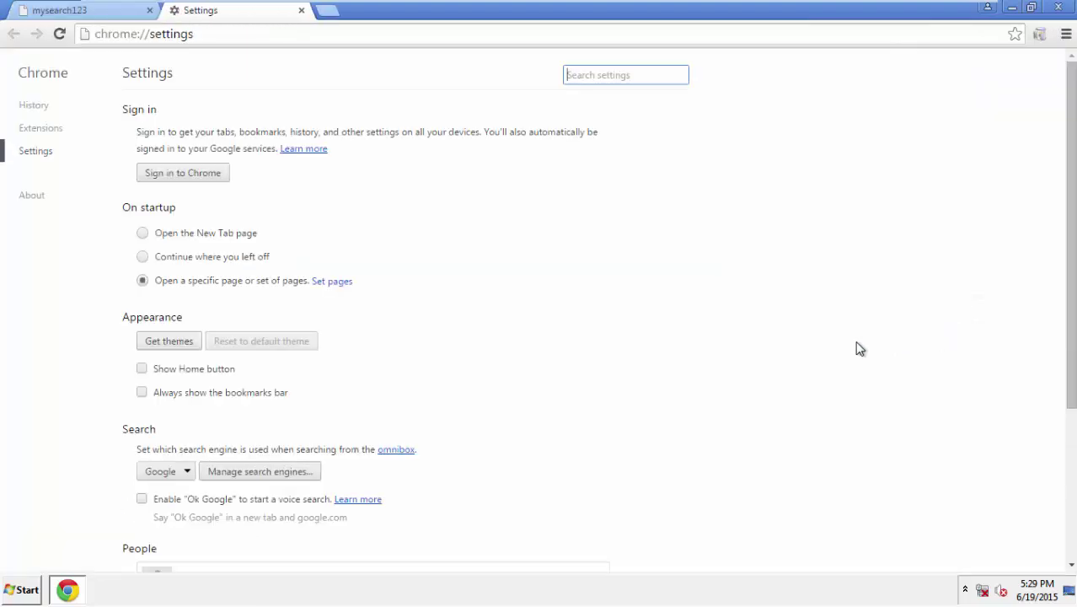
Delete the AdsAlert extension from the Extensions page, confirming Remove.
click(31, 133)
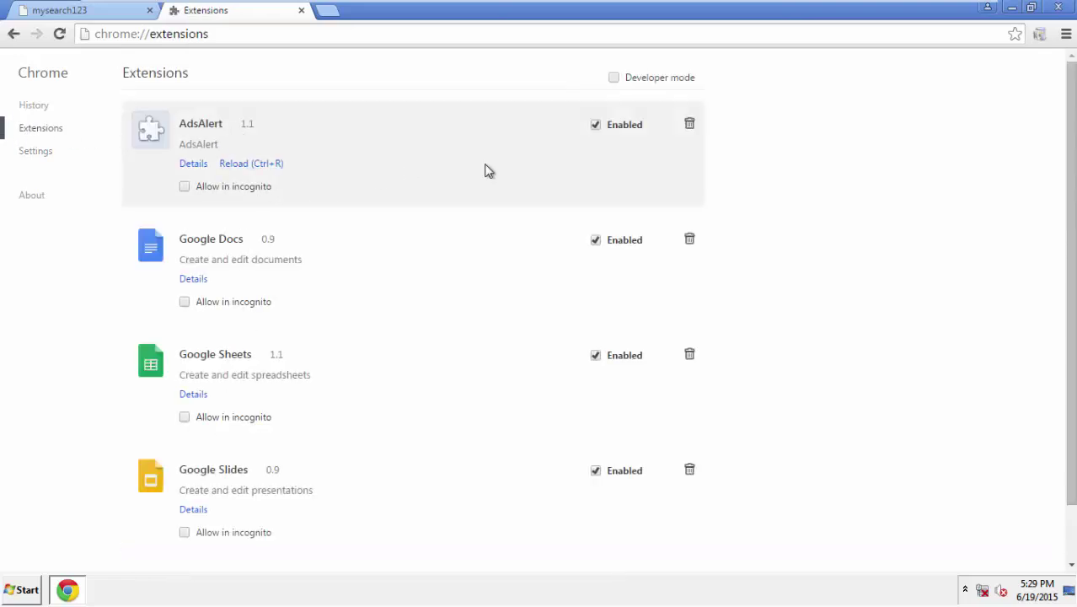
click(689, 126)
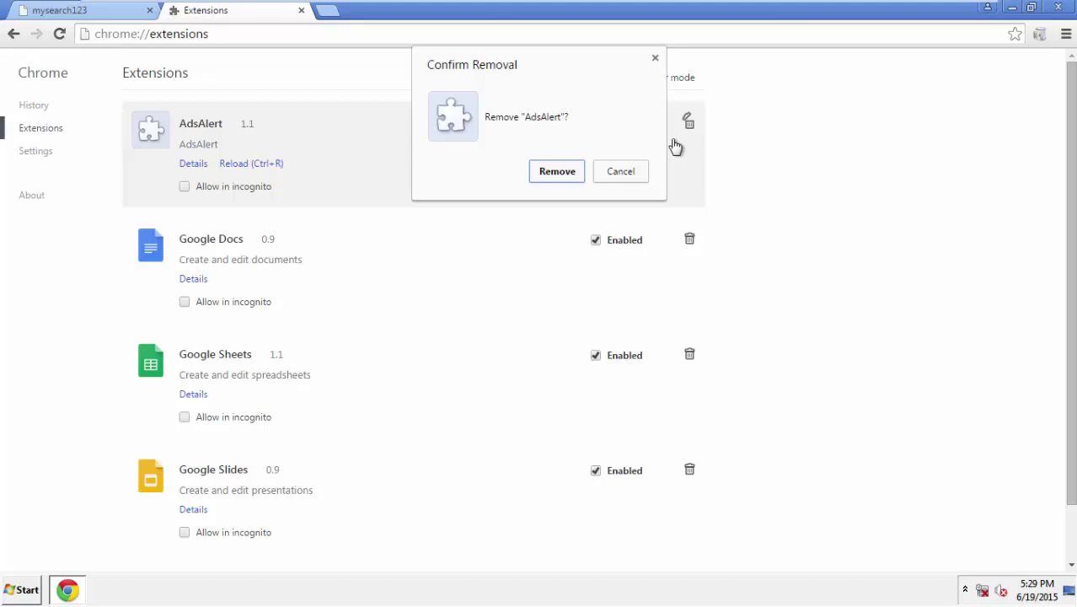
click(550, 172)
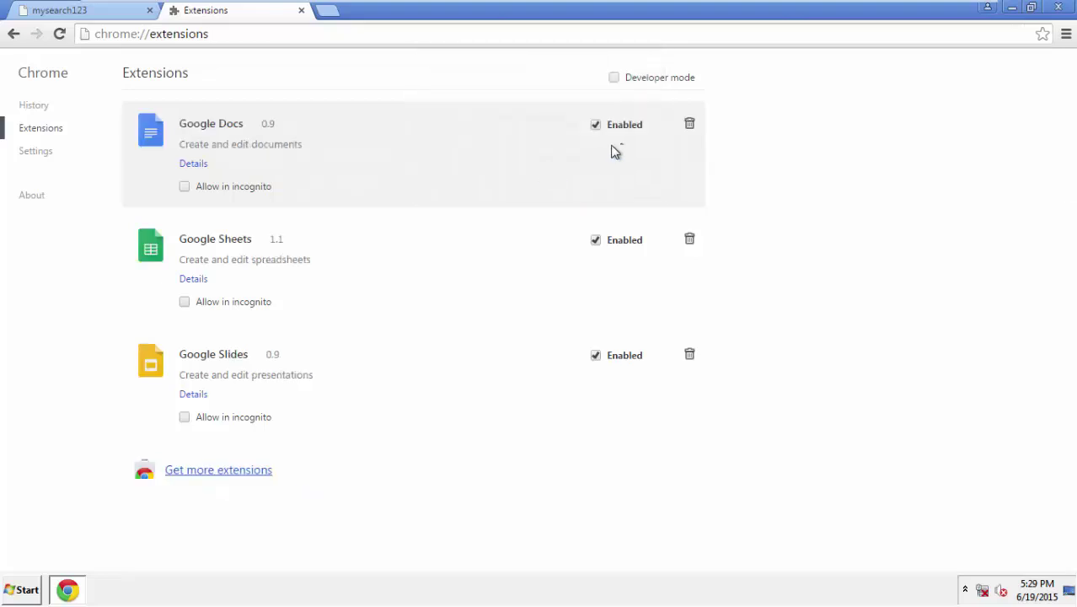
Close Chrome and restart Windows from the Start menu's Shut down options to leave Safe Mode.
click(1057, 7)
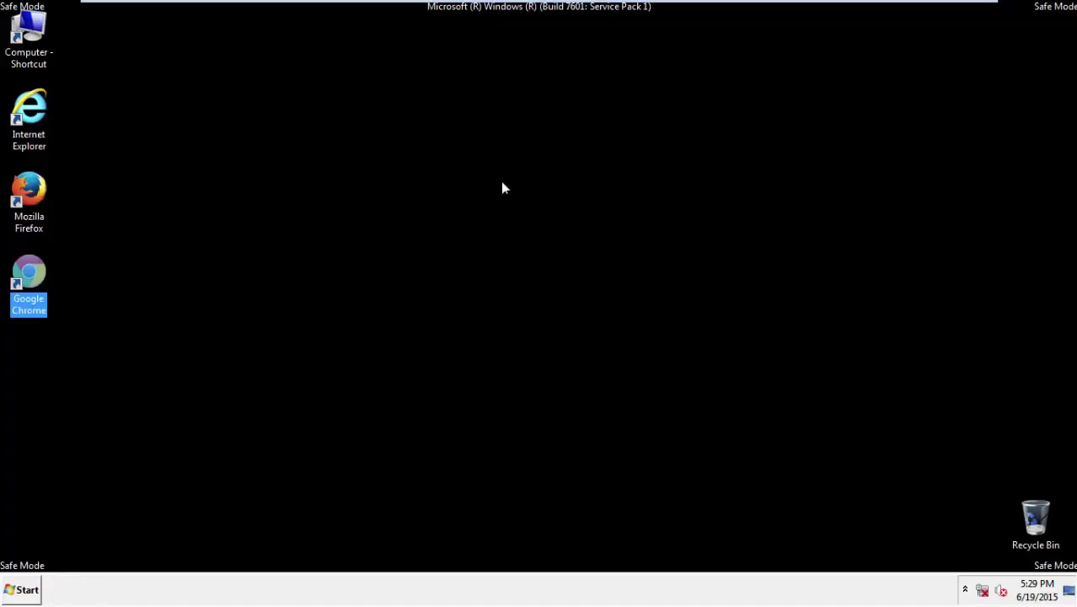
click(21, 589)
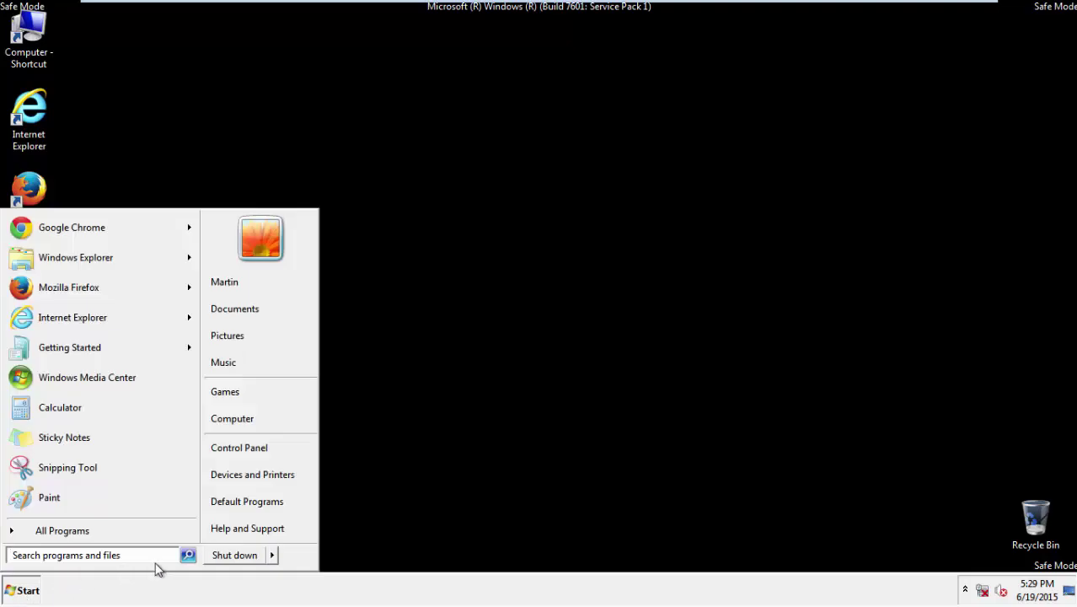
click(274, 555)
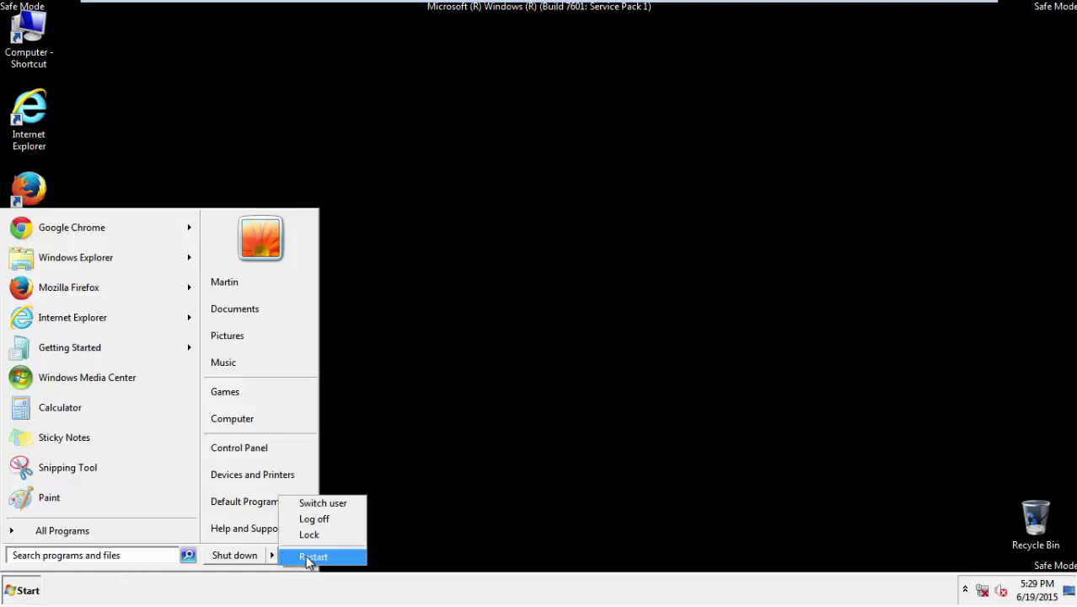
click(312, 557)
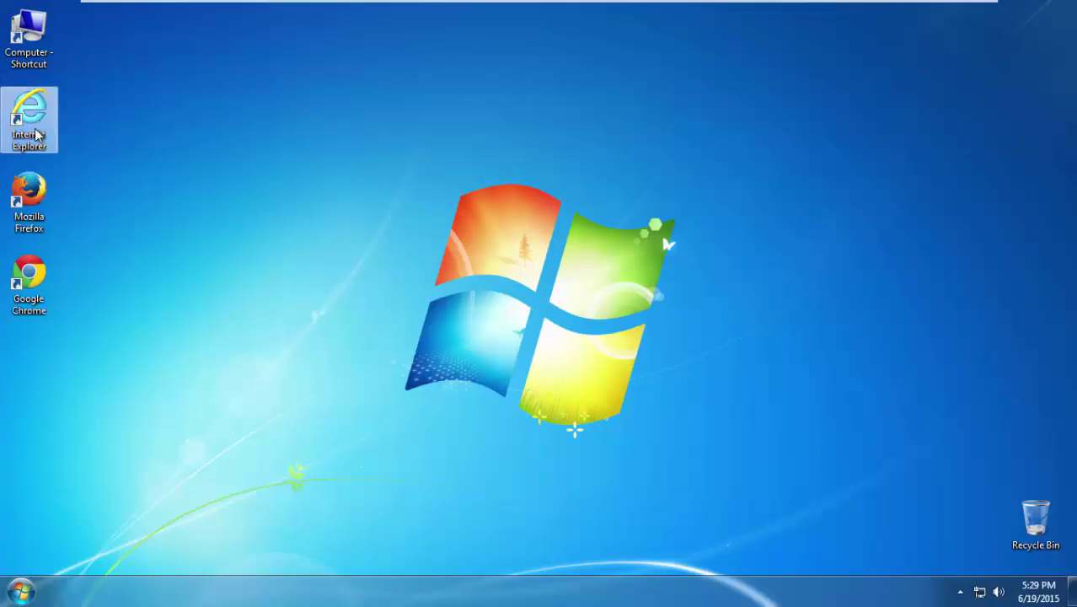
Launch Internet Explorer on the MSN.com home page and scroll down through its news stories.
double_click(36, 134)
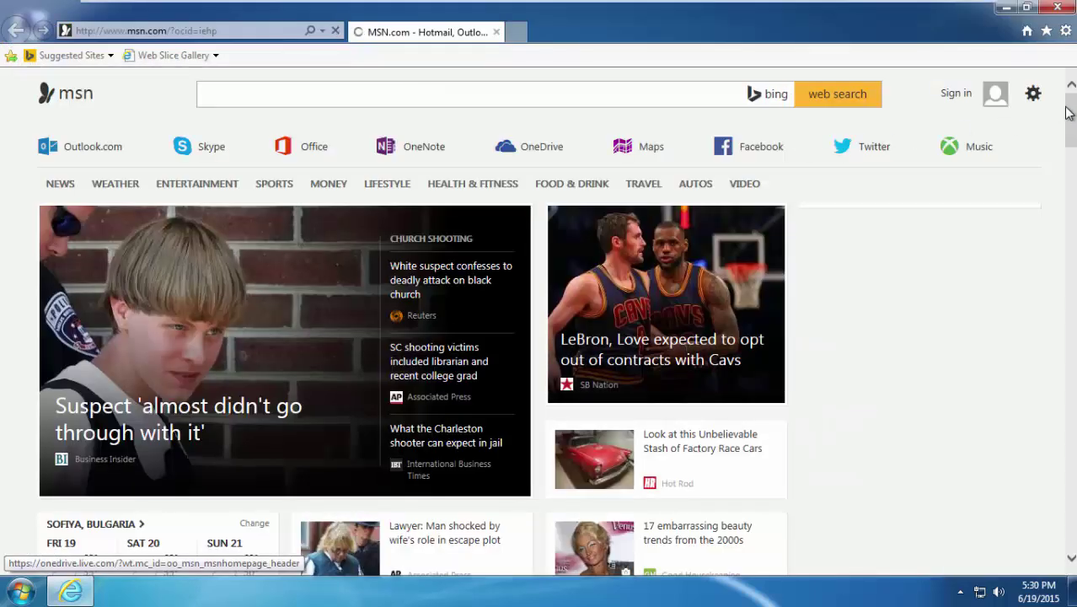
scroll(1071, 118, down, 1)
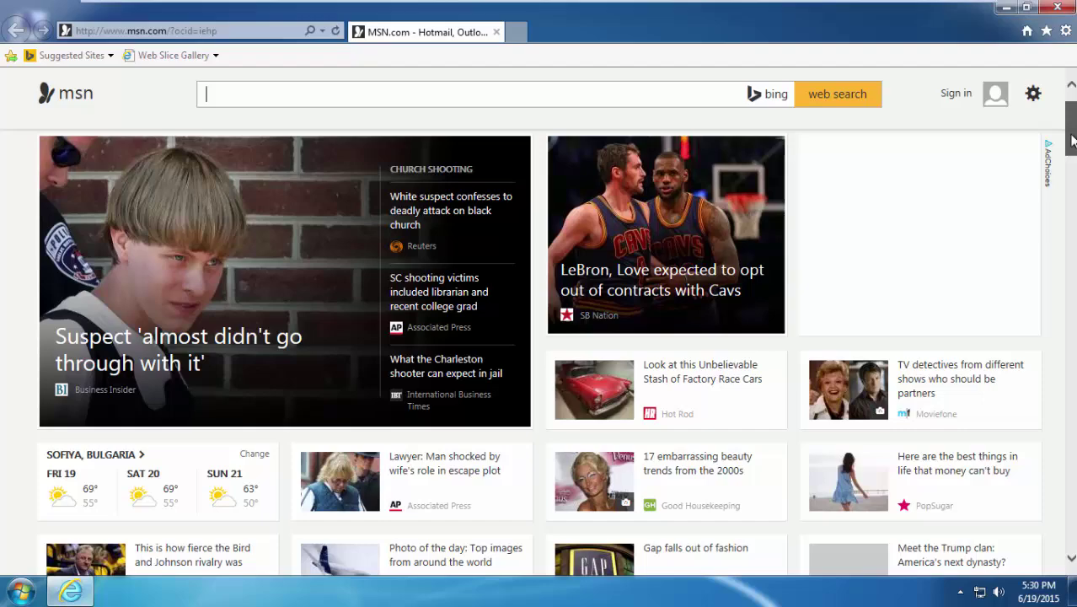
drag(1072, 148, 1073, 291)
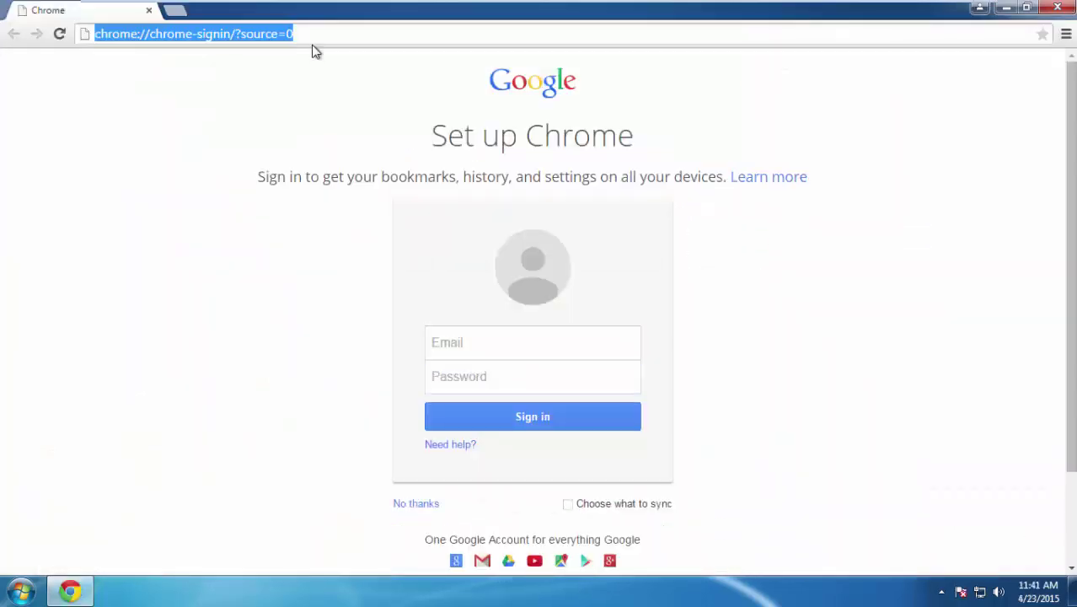
Load howtoremove.guide and open the PC Optimization Tips article from its Tips section.
text(howtoremove.guide)
key(Return)
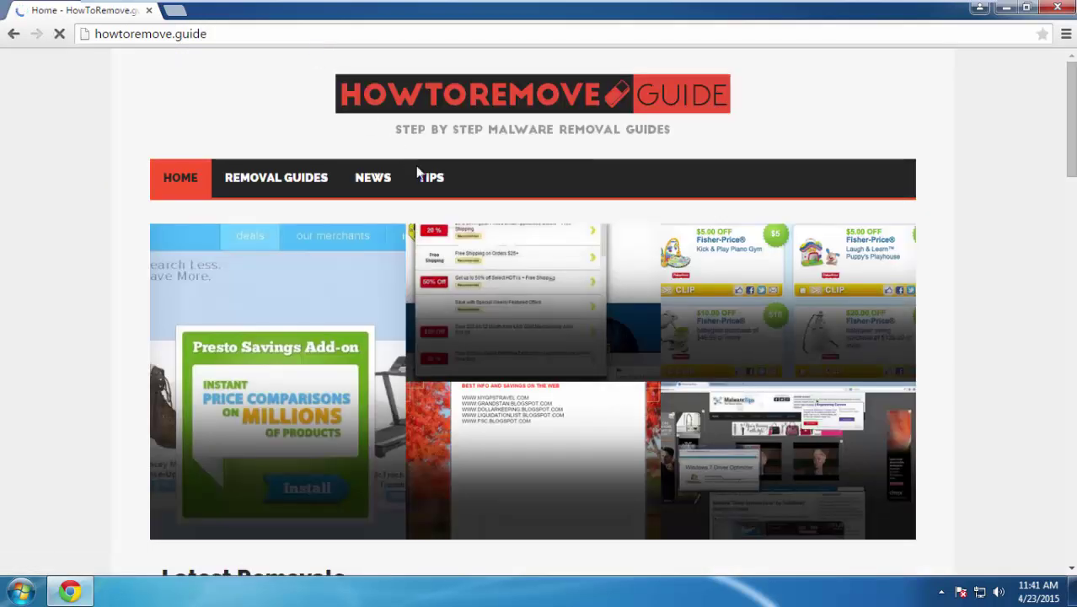
click(428, 189)
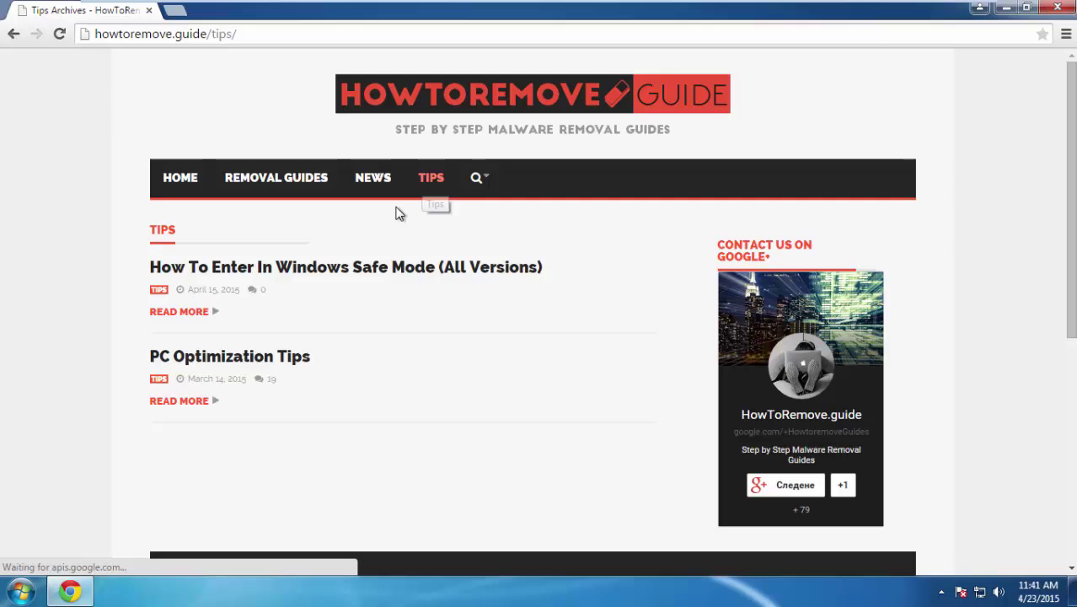
click(209, 369)
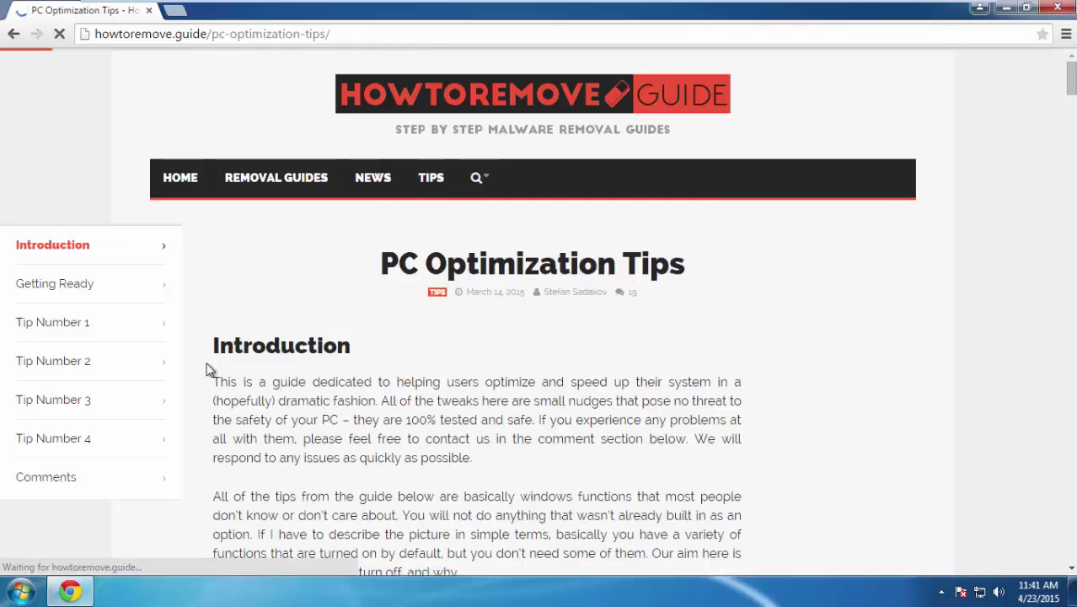
Step through the article's contents from Getting Ready to the Tip Number 3 section.
click(66, 283)
click(74, 177)
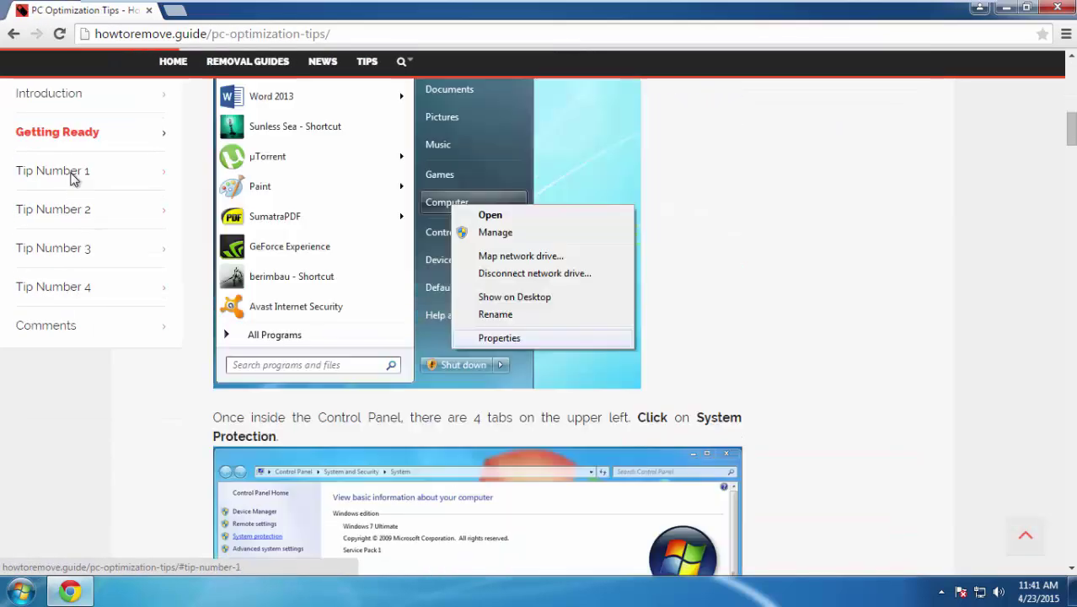
click(66, 203)
click(61, 246)
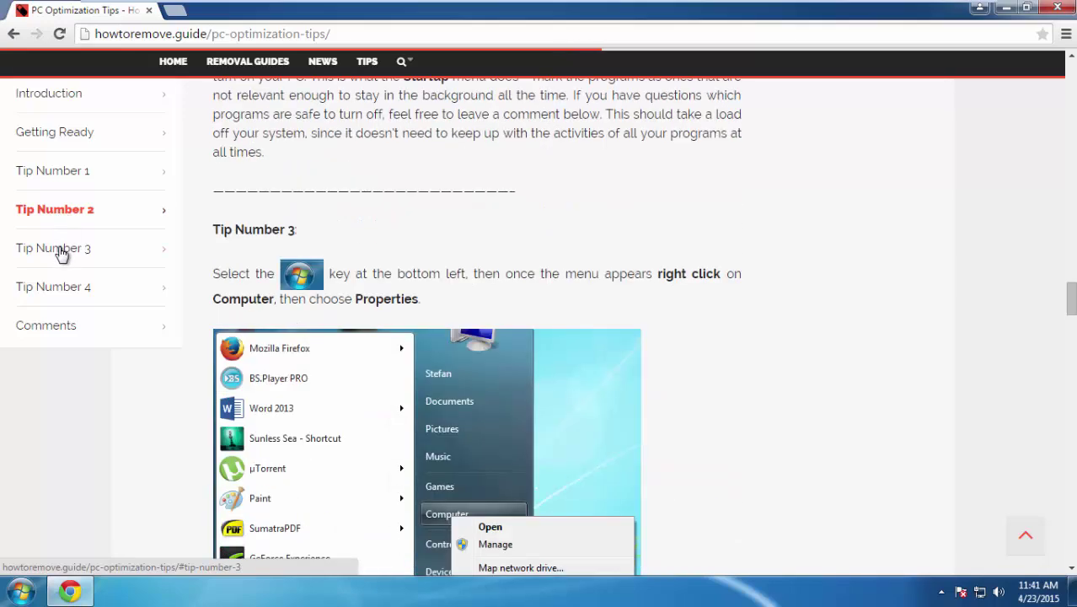